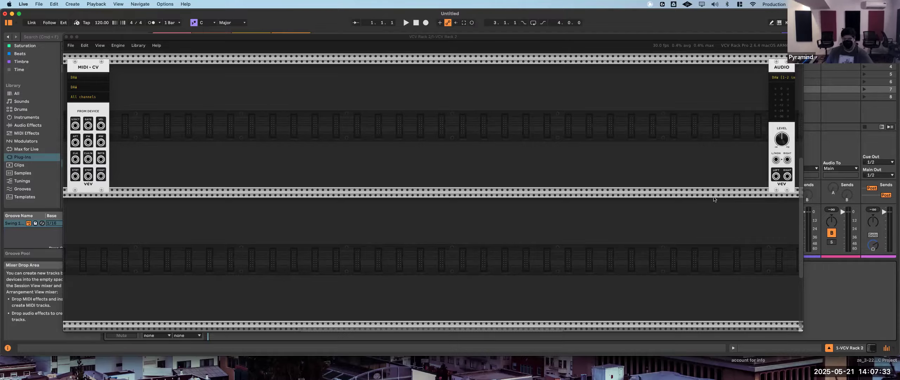
- Open the module browser and examine the range of available modules across the different brands
right_click(201, 120)
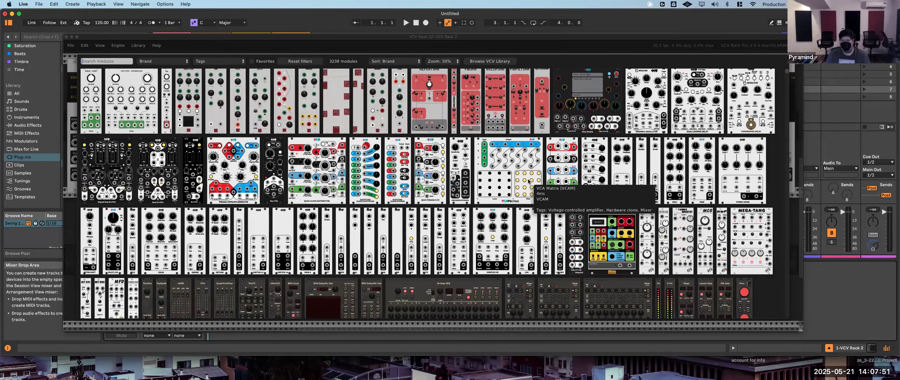
scroll(533, 183, down, 3)
scroll(536, 183, down, 6)
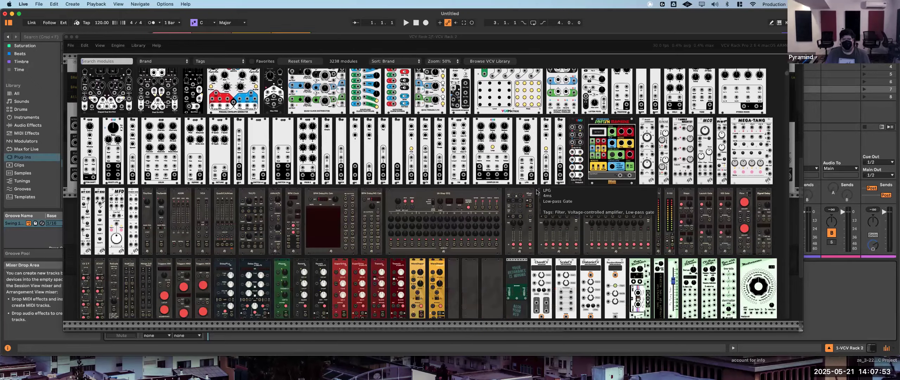
scroll(537, 193, down, 8)
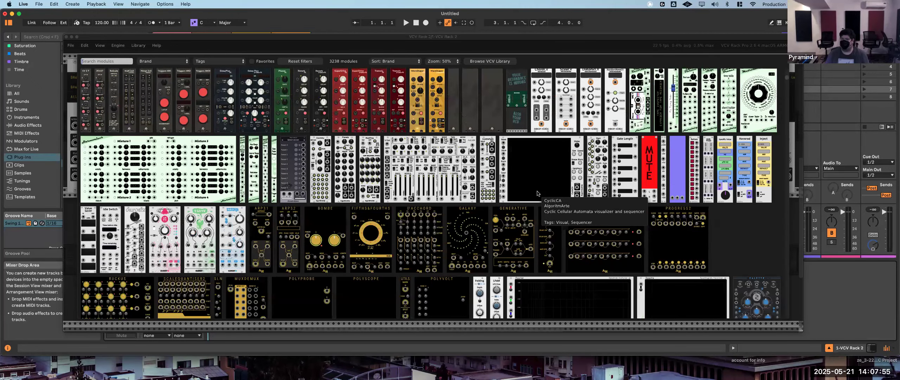
scroll(538, 193, down, 4)
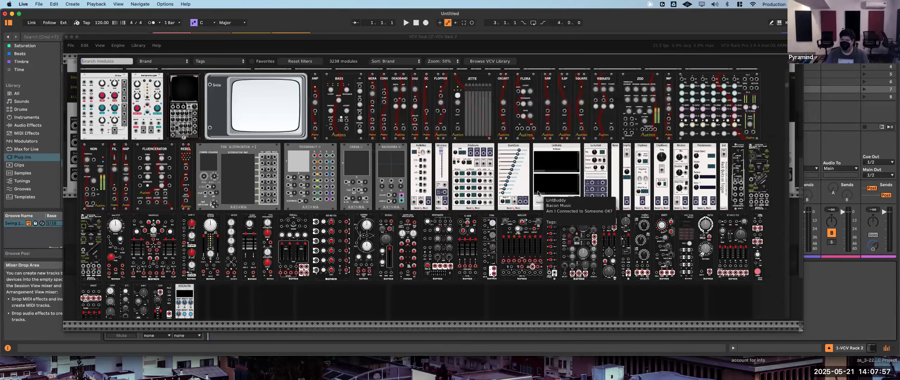
scroll(539, 192, down, 2)
scroll(528, 202, down, 4)
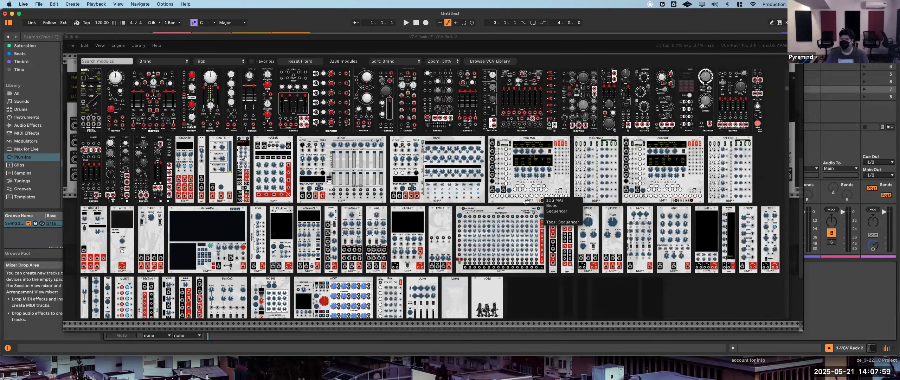
scroll(529, 202, down, 3)
scroll(529, 202, down, 6)
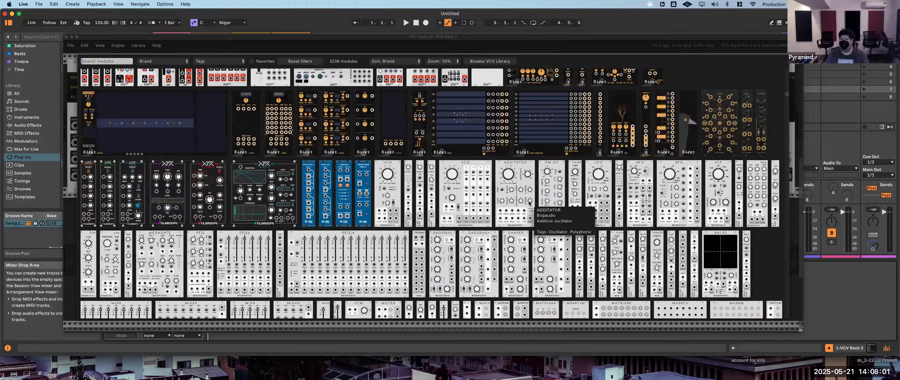
scroll(529, 201, down, 4)
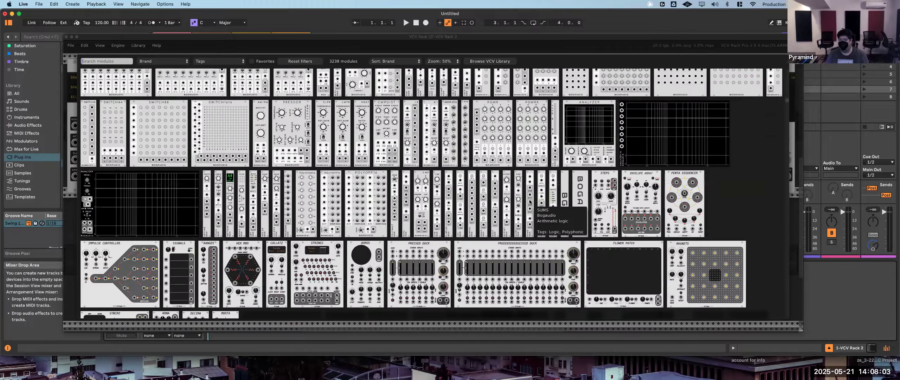
scroll(529, 202, down, 7)
scroll(530, 202, down, 6)
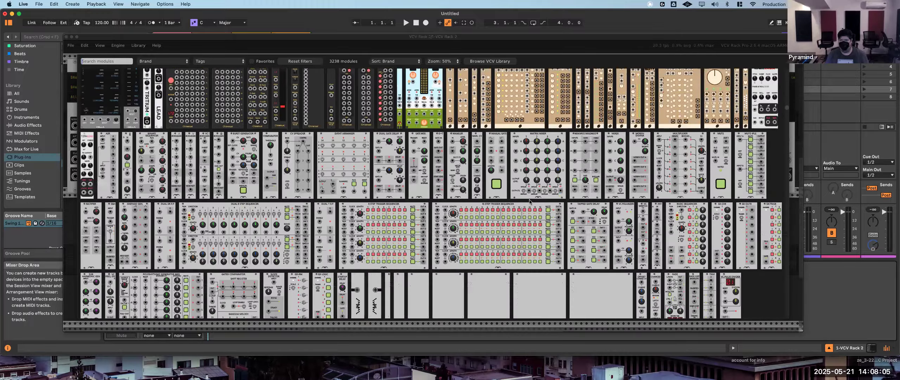
scroll(530, 201, down, 5)
scroll(530, 201, down, 9)
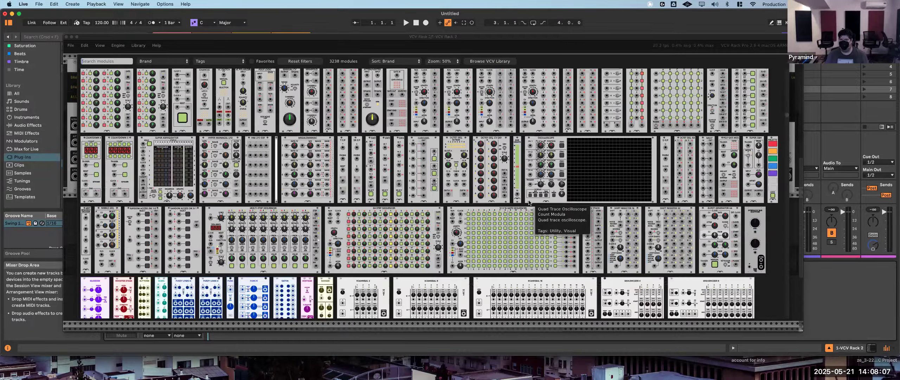
scroll(529, 202, down, 15)
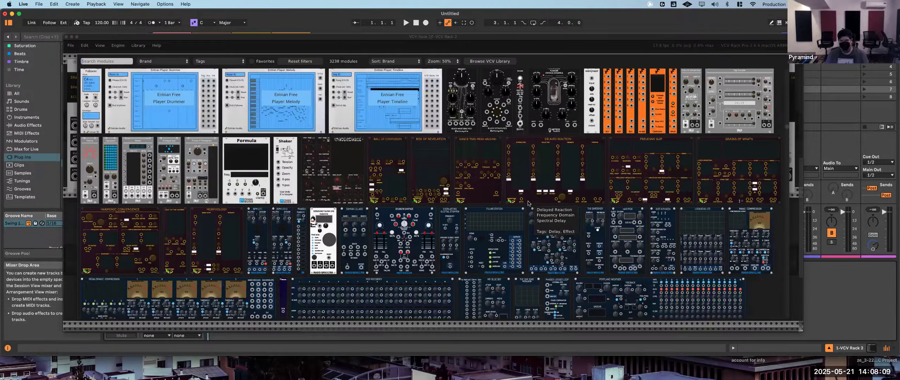
scroll(528, 203, down, 7)
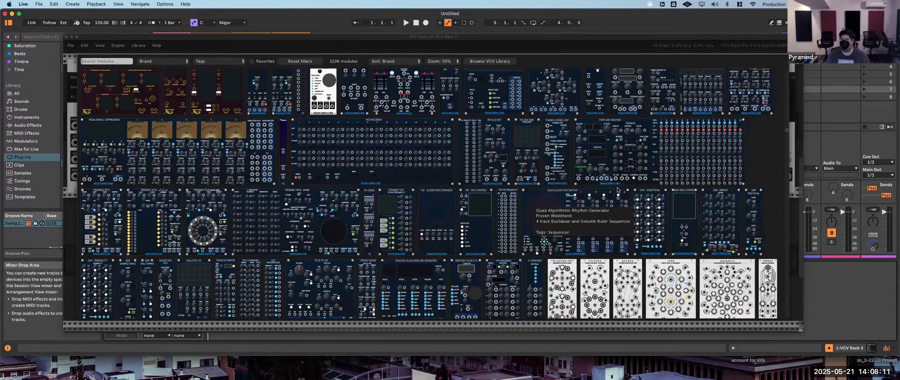
scroll(598, 192, up, 12)
scroll(615, 192, up, 5)
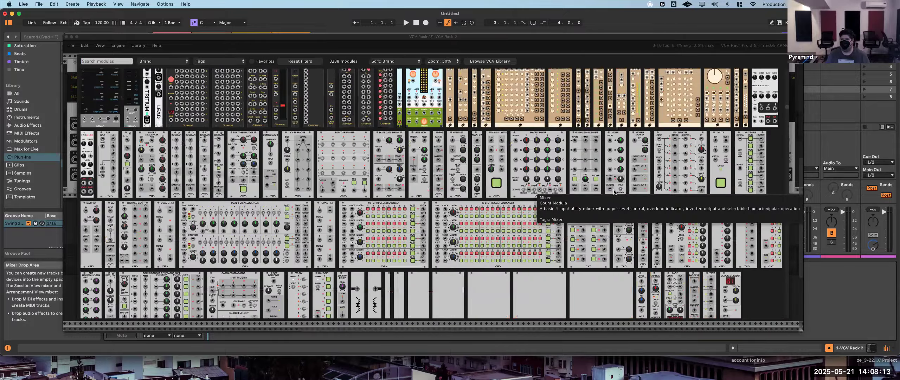
scroll(608, 186, up, 10)
scroll(556, 155, up, 8)
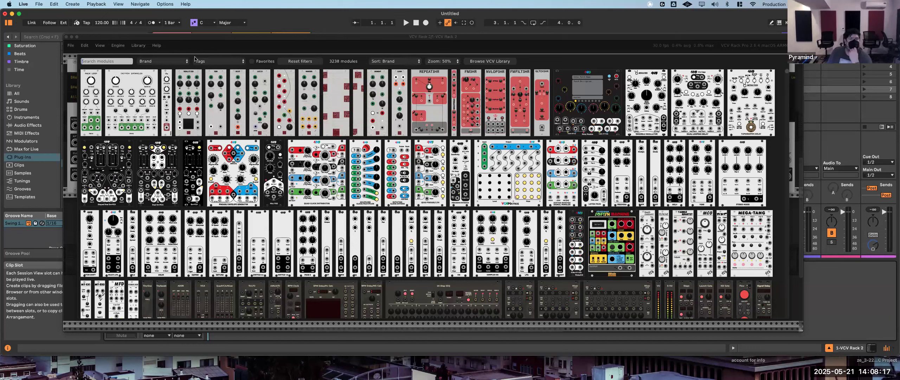
- Filter the module library to the VCV brand and close the browser without adding a module
click(173, 62)
click(173, 62)
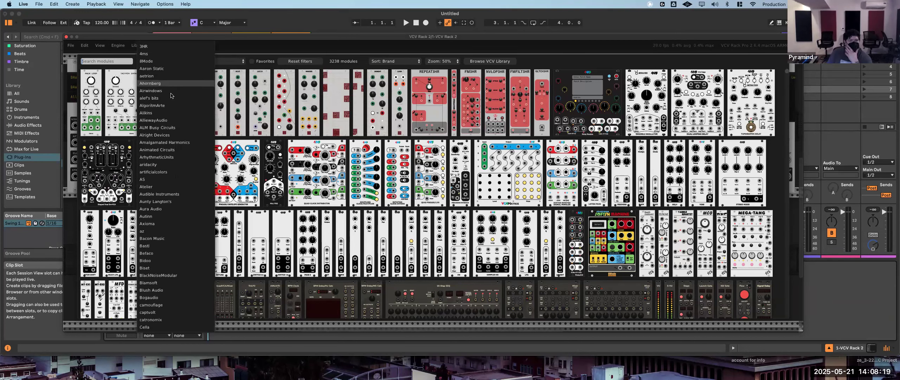
scroll(174, 106, down, 10)
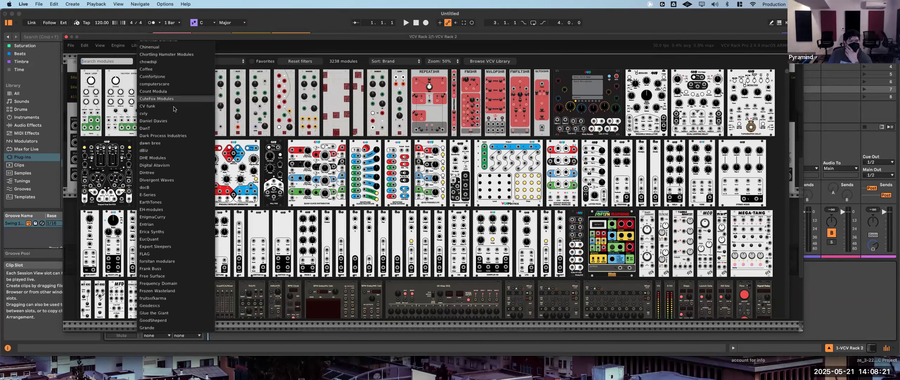
scroll(172, 159, down, 10)
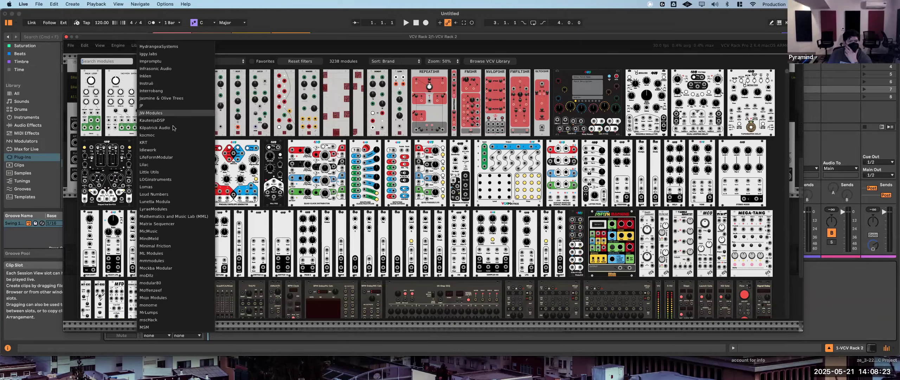
scroll(167, 218, down, 10)
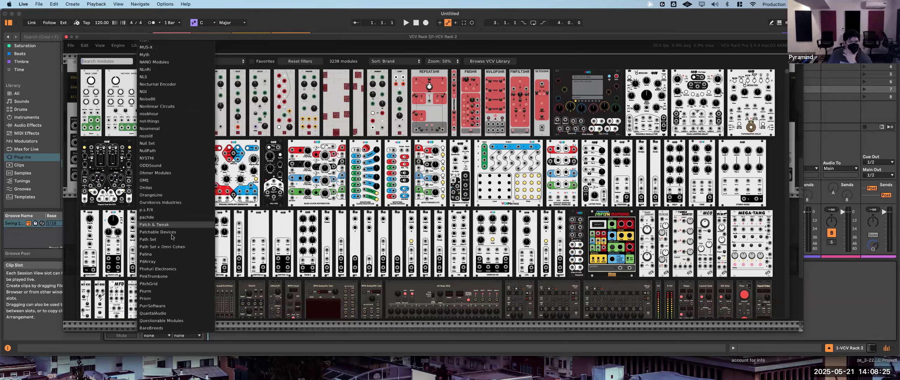
scroll(169, 244, down, 10)
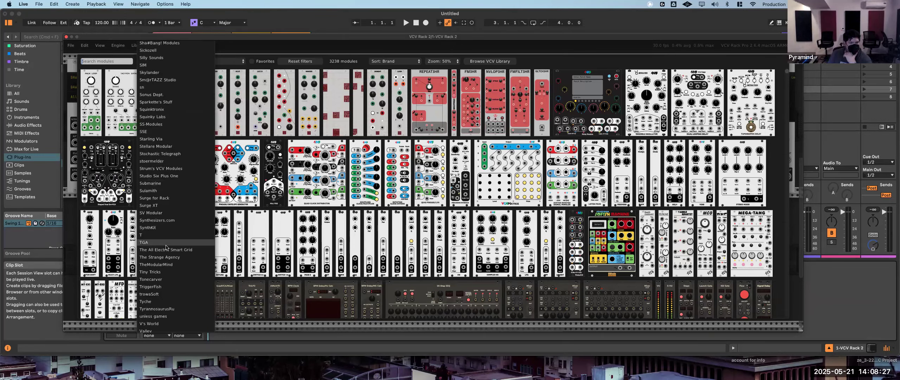
click(153, 275)
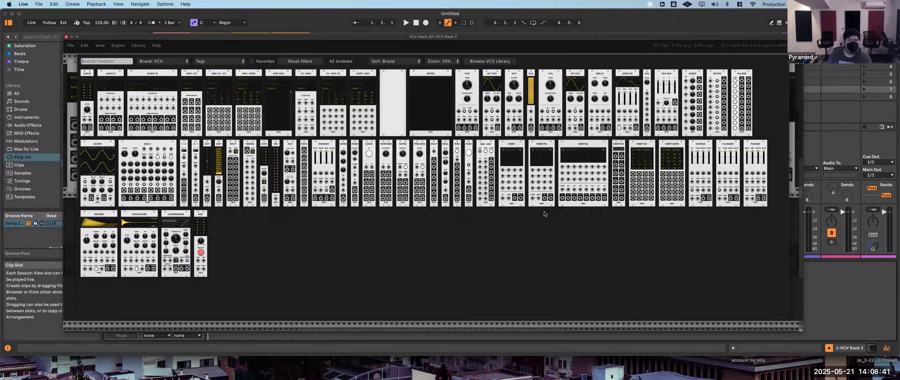
click(793, 230)
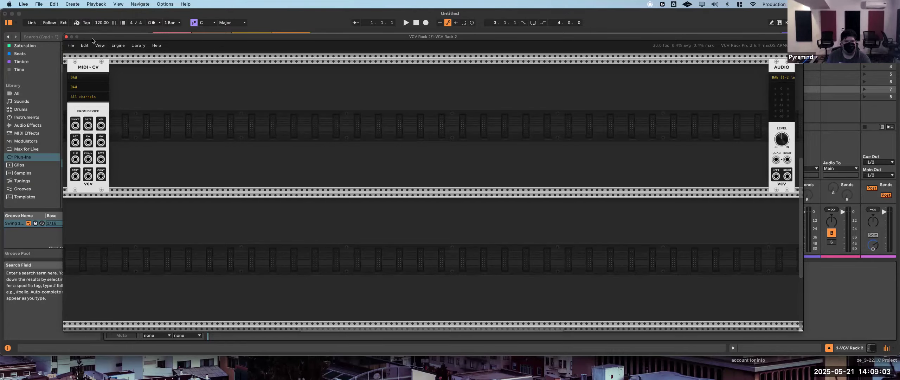
- Reposition the VCV Rack window slightly higher over the Live set
drag(92, 38, 435, 72)
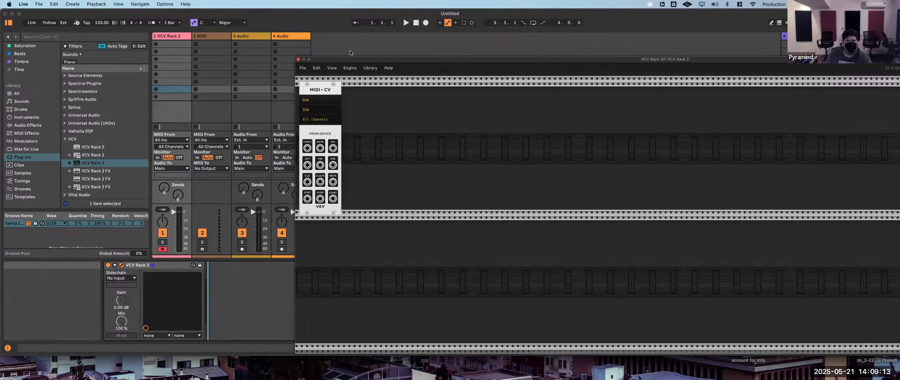
drag(379, 60, 152, 29)
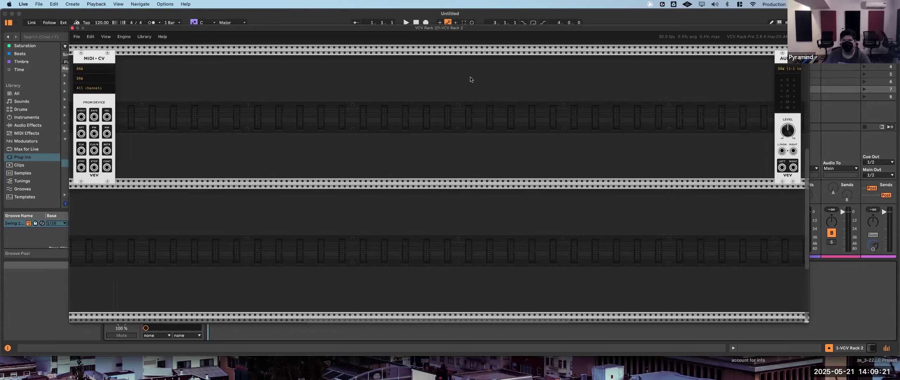
drag(523, 30, 513, 27)
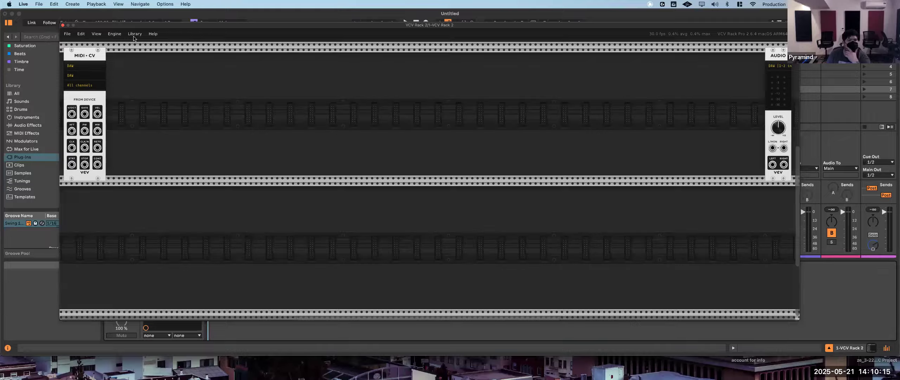
- Add a VCV VCO module directly beside the MIDI-CV module in the first rack row
right_click(129, 79)
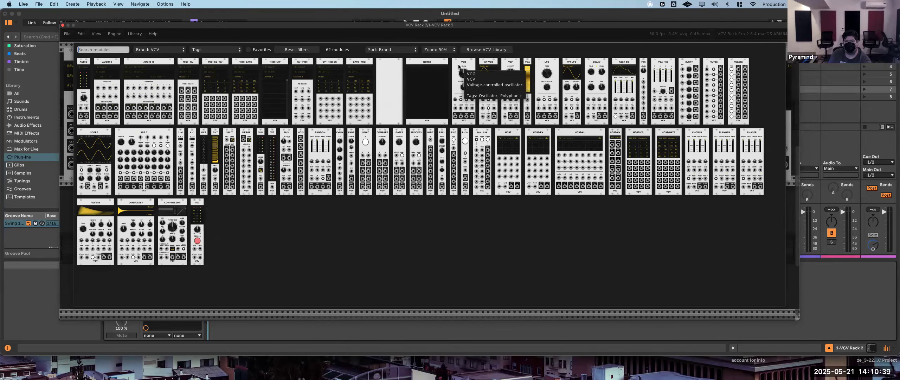
click(460, 81)
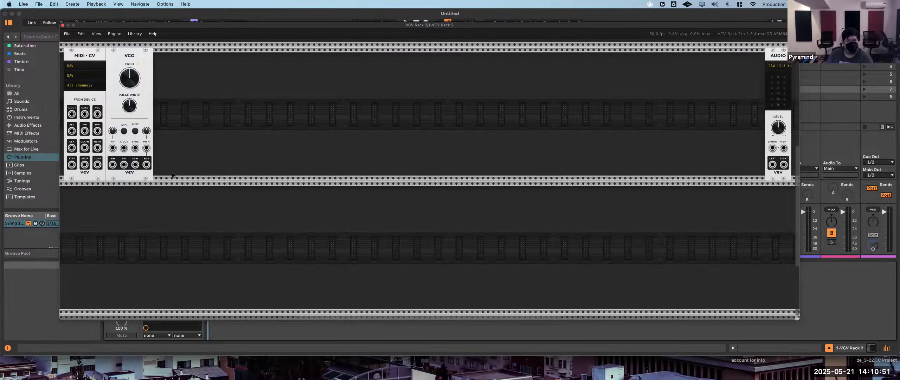
- Lower the Audio module's level, audition the VCO's sawtooth output through its left/mono input, and remove that cable
drag(779, 128, 778, 144)
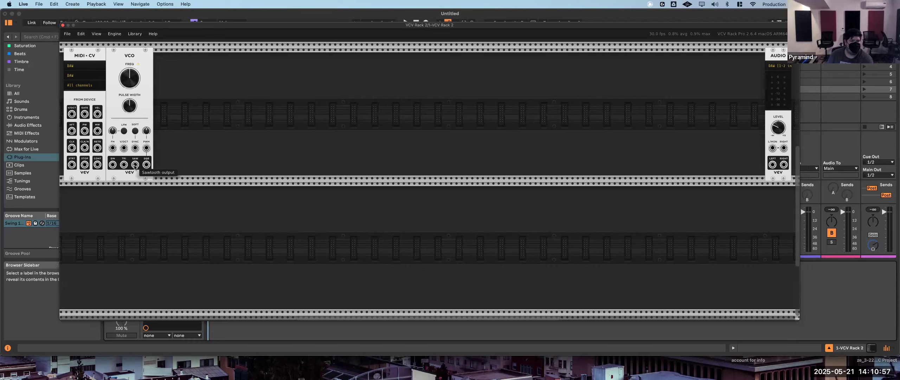
drag(135, 167, 772, 148)
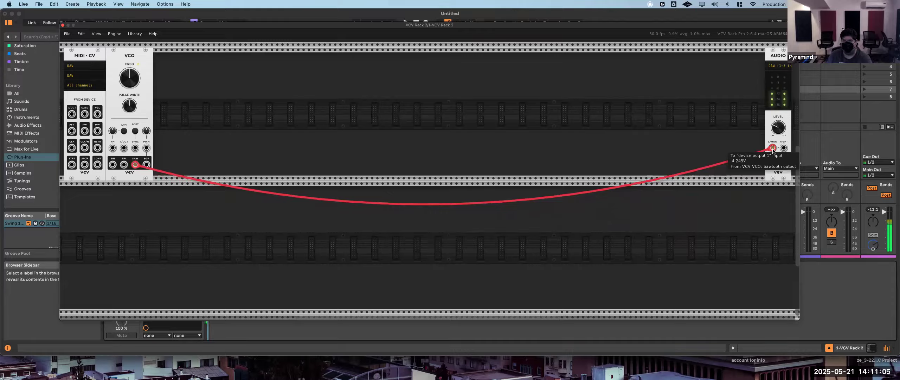
drag(773, 149, 720, 187)
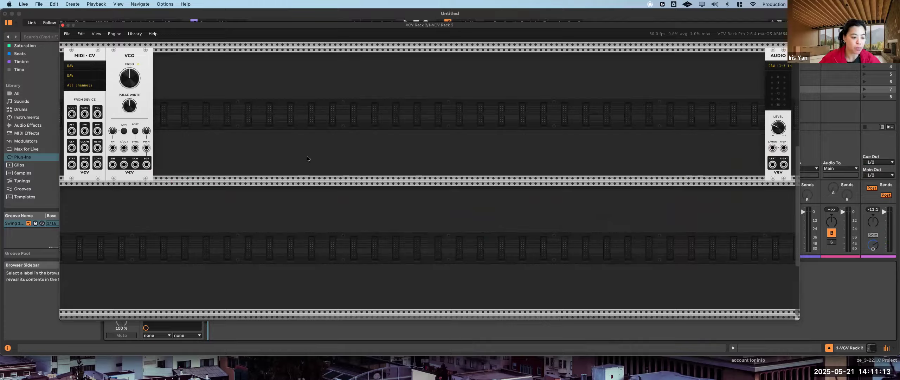
drag(785, 135, 785, 139)
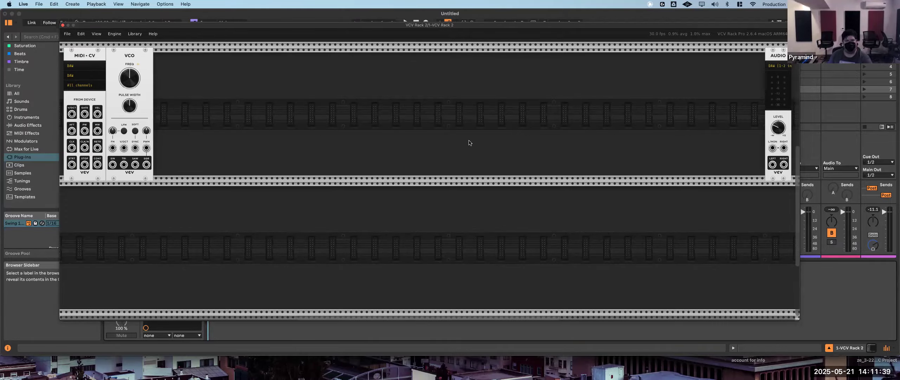
- Add a VCV VCA module between the VCO and Audio modules and patch the VCO's sawtooth output into its channel input
right_click(246, 109)
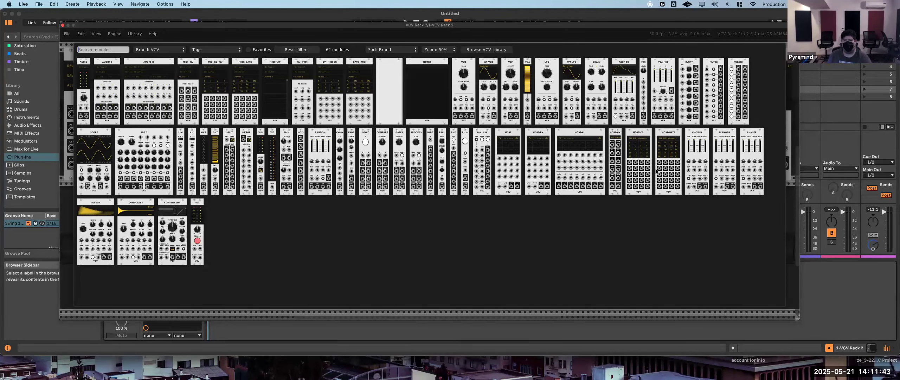
click(528, 86)
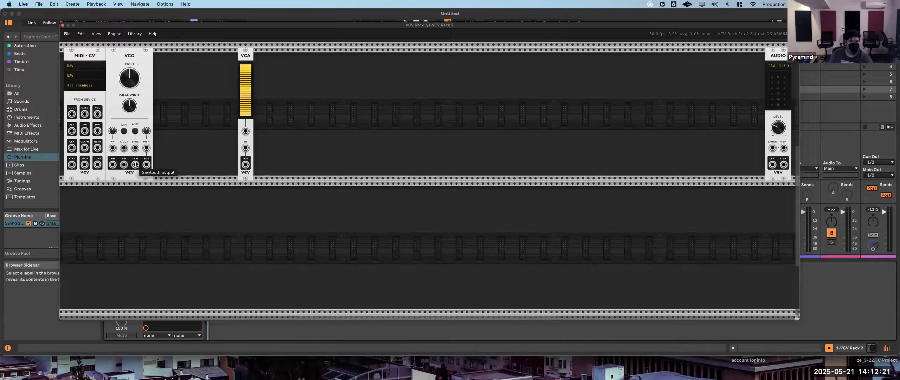
drag(135, 164, 246, 148)
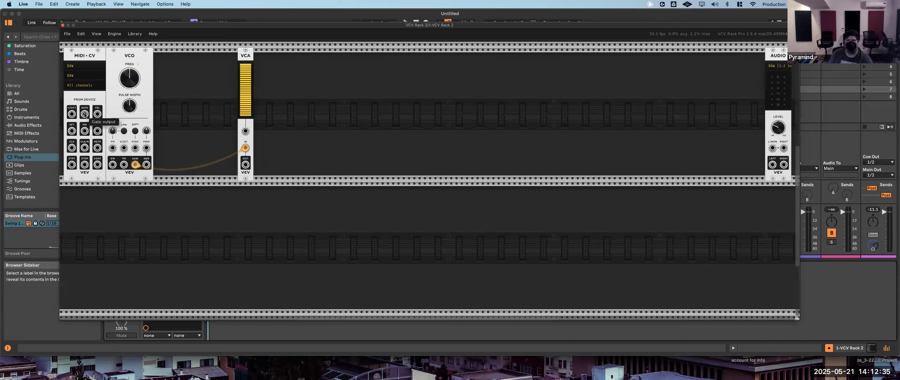
- Patch the MIDI-CV gate output to the VCA's CV input and the VCA output to the Audio module's left/mono input
drag(84, 114, 246, 133)
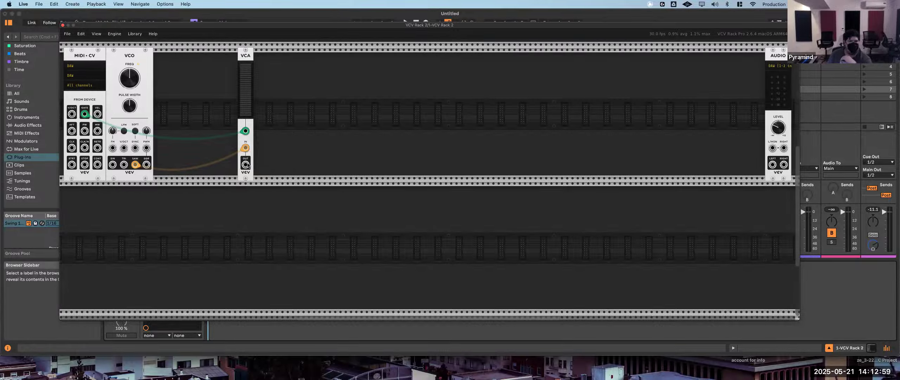
drag(246, 164, 773, 148)
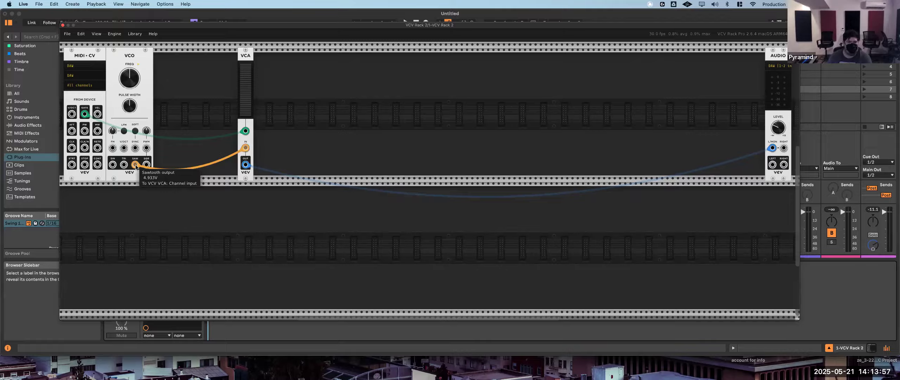
mouse_move(133, 166)
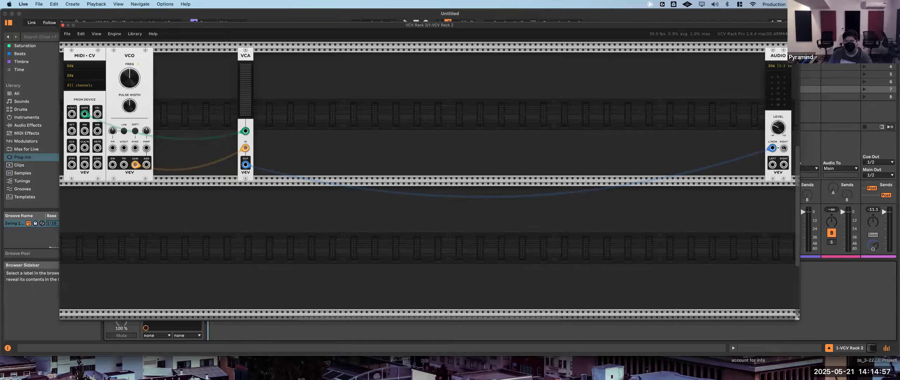
- Patch the MIDI-CV 1V/octave pitch output to the VCO's V/OCT input, after slightly lowering the Audio module's level
drag(778, 127, 778, 134)
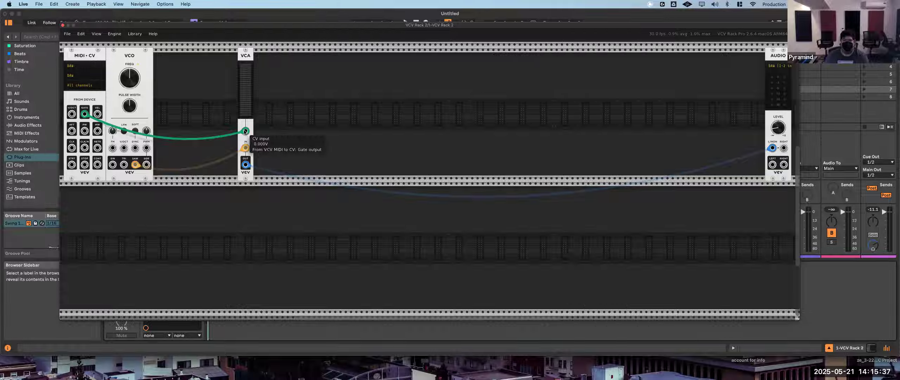
mouse_move(246, 131)
mouse_down()
mouse_move(263, 139)
mouse_move(242, 132)
mouse_up()
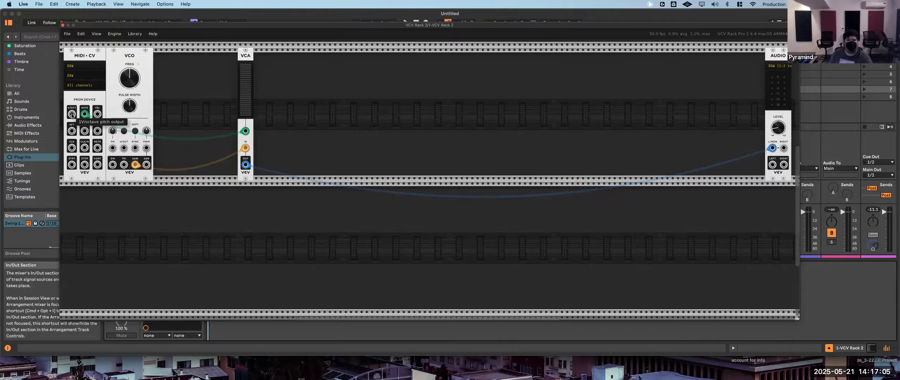
drag(72, 115, 182, 148)
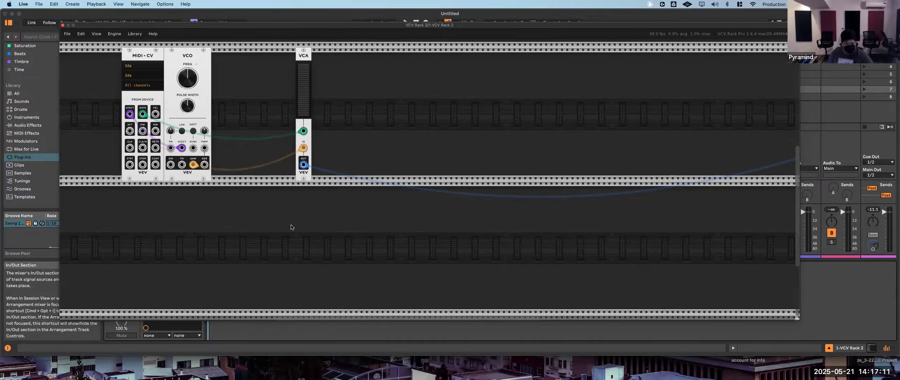
scroll(291, 227, right, 2)
scroll(291, 226, right, 6)
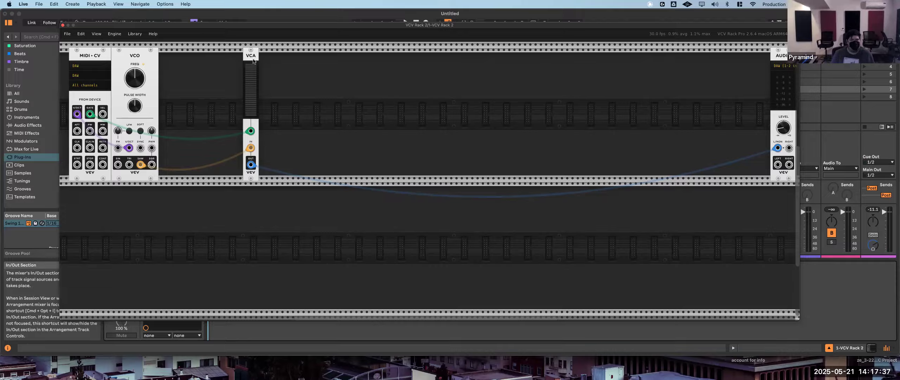
- Move the VCA closer to the VCO and add a VCV VCA Mix module between the two
drag(253, 61, 169, 61)
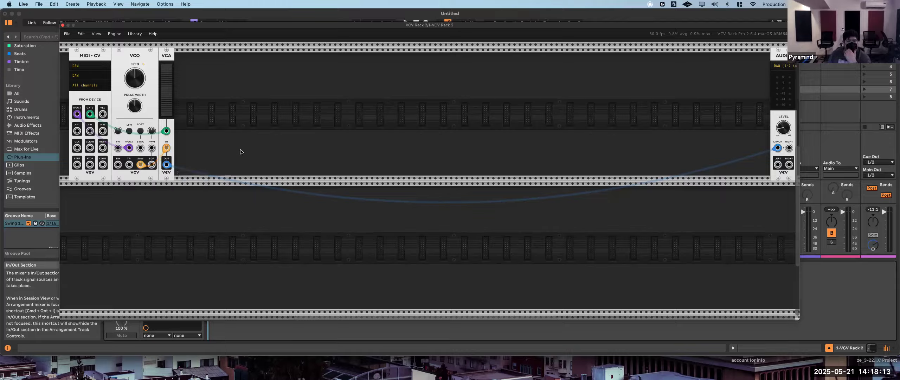
drag(165, 59, 208, 59)
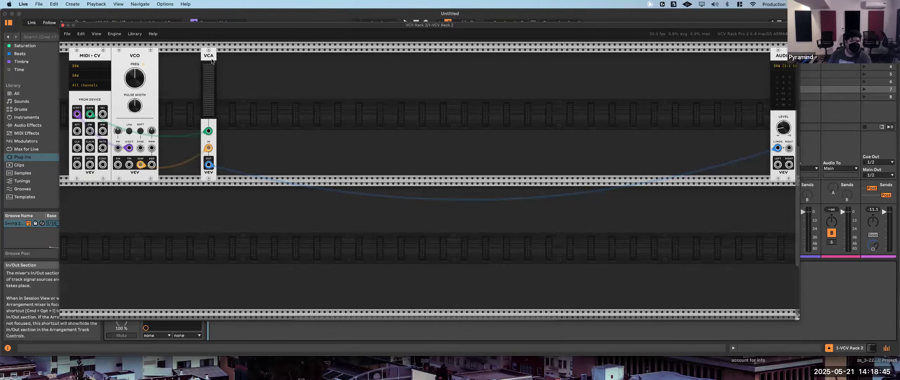
drag(209, 64, 214, 65)
right_click(176, 91)
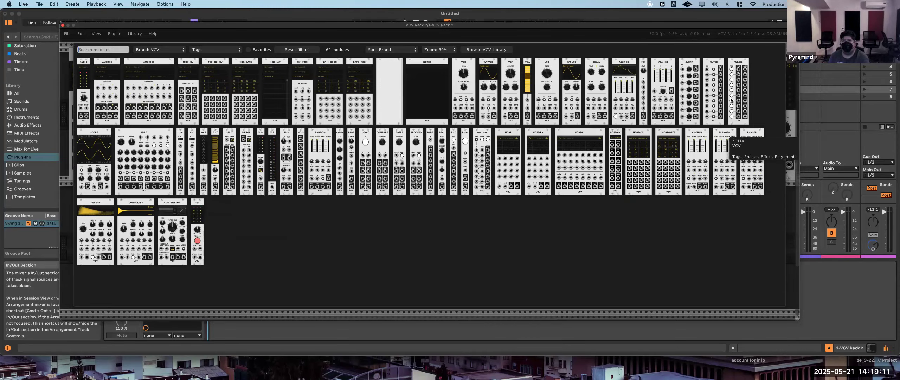
click(661, 65)
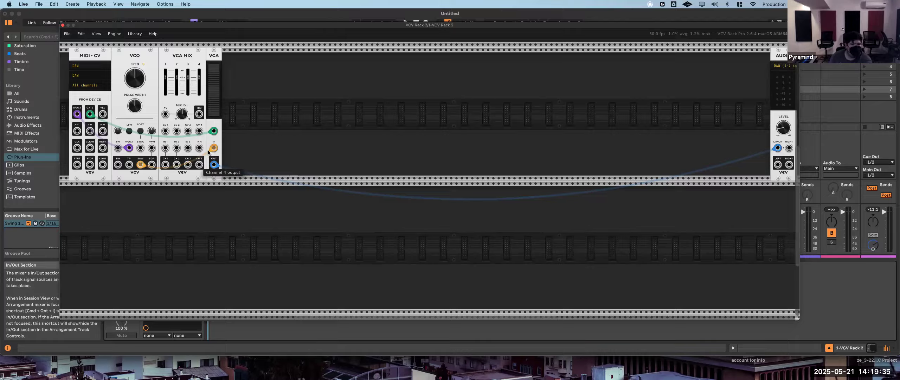
- Patch the VCO's sine, triangle, sawtooth and square outputs into VCA Mix channels 1–4, lower the faders, and feed the mix output to the VCA
mouse_move(213, 146)
mouse_down()
mouse_move(165, 168)
mouse_move(188, 149)
mouse_move(202, 160)
mouse_move(199, 149)
mouse_up()
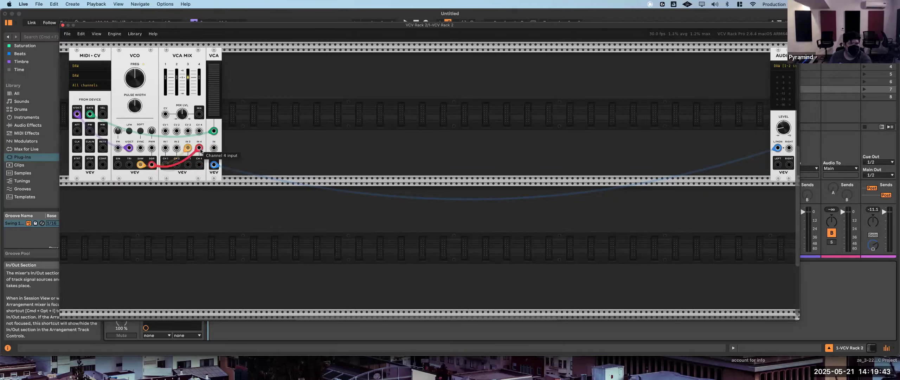
drag(129, 164, 176, 149)
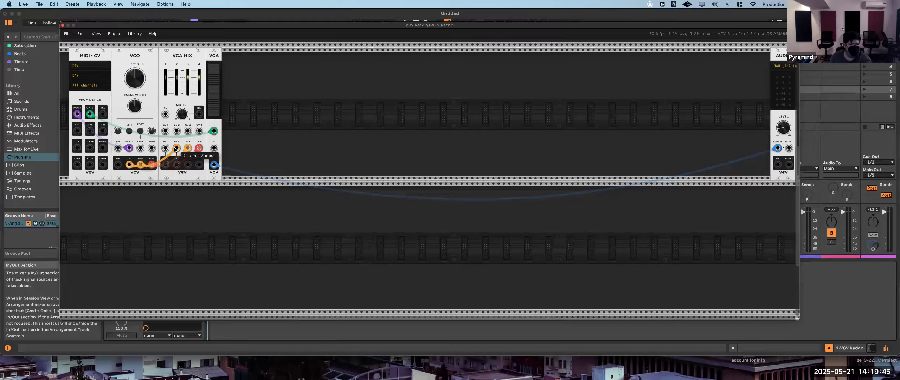
drag(118, 164, 166, 148)
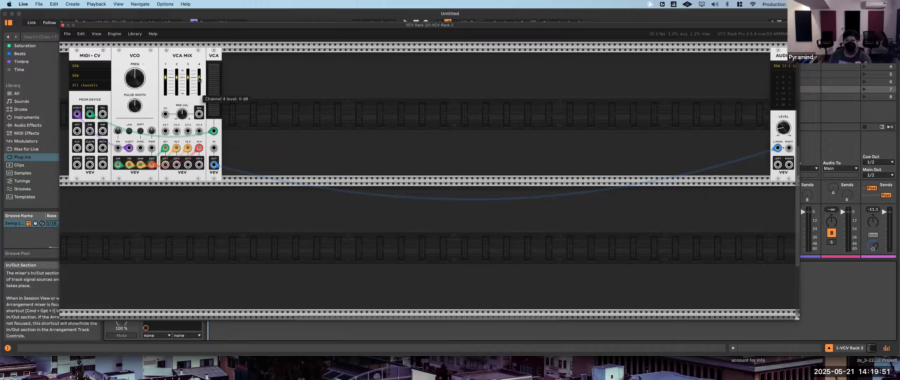
drag(199, 78, 165, 90)
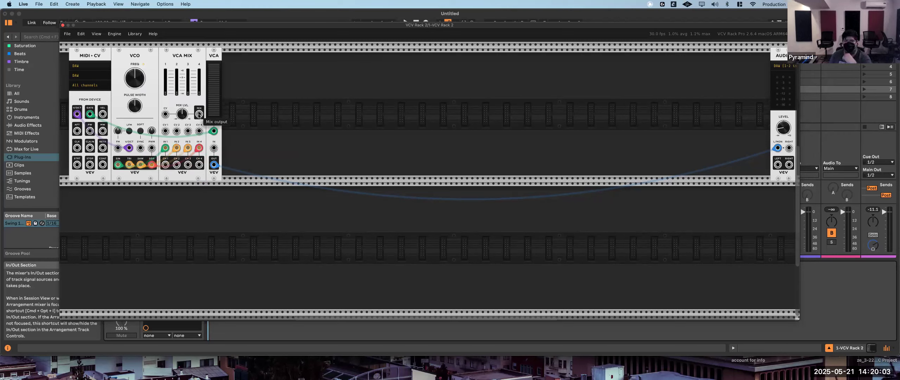
drag(199, 116, 214, 150)
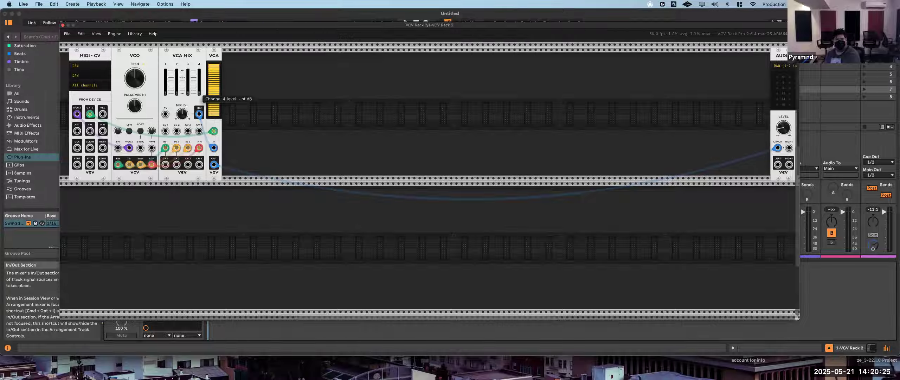
- Raise and lower the VCA Mix channel faders to audition the VCO's waveforms individually and blended
drag(199, 93, 199, 83)
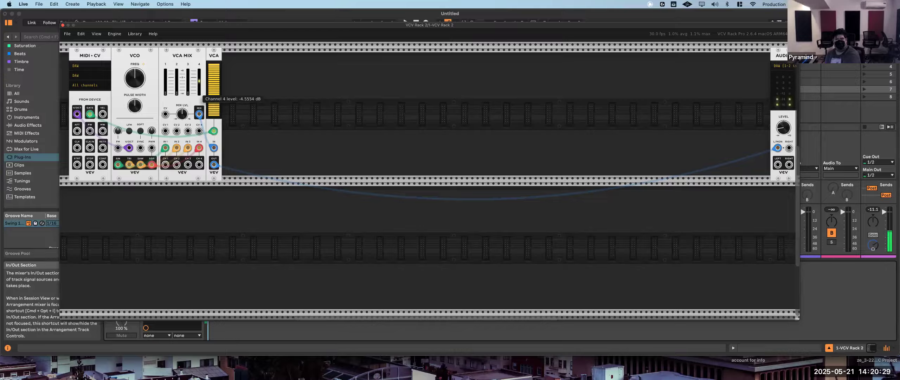
drag(199, 81, 199, 79)
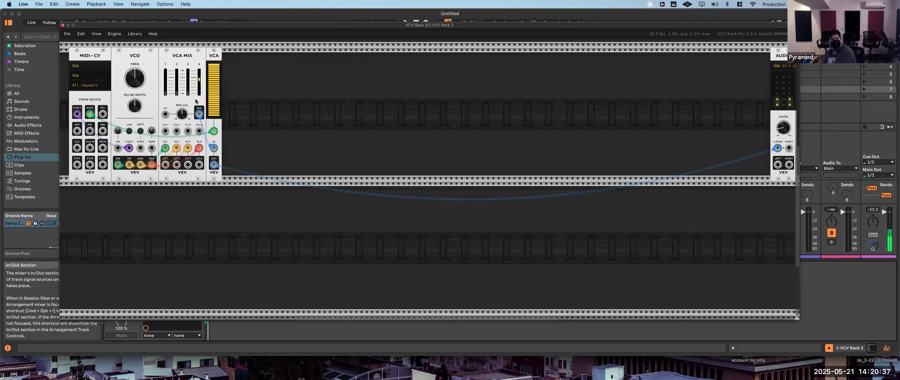
drag(199, 80, 188, 91)
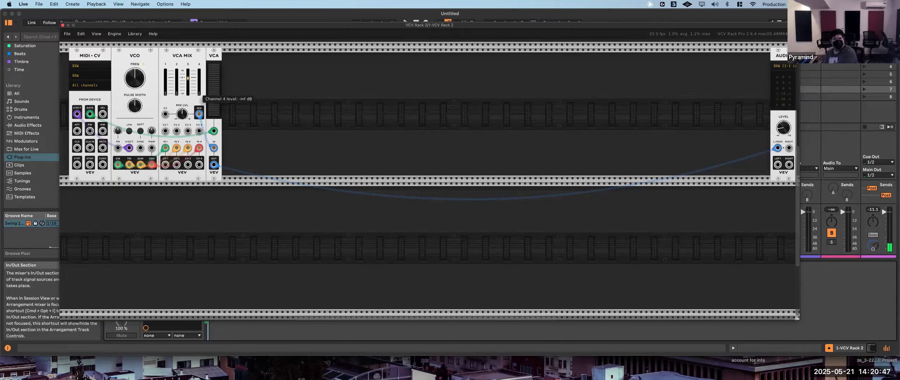
drag(199, 93, 199, 79)
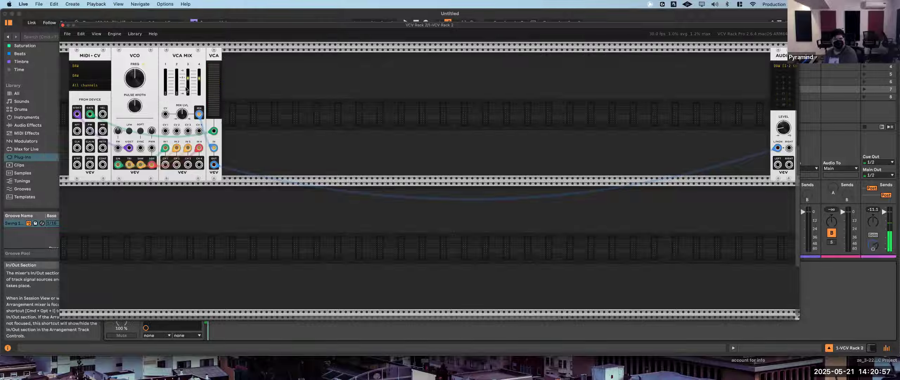
drag(187, 79, 187, 94)
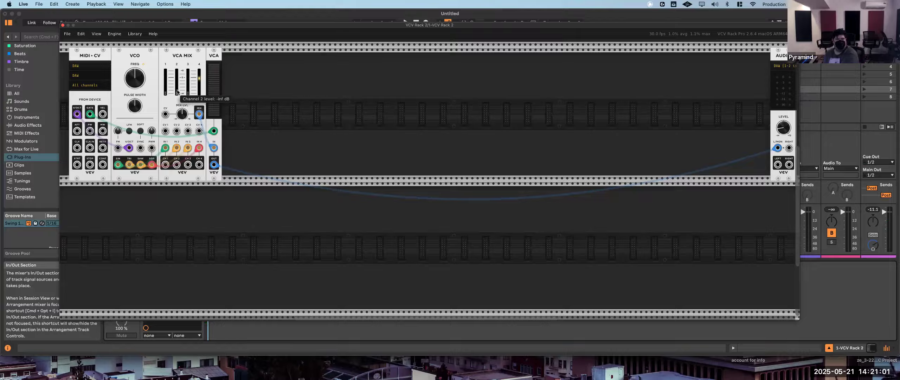
drag(176, 93, 177, 88)
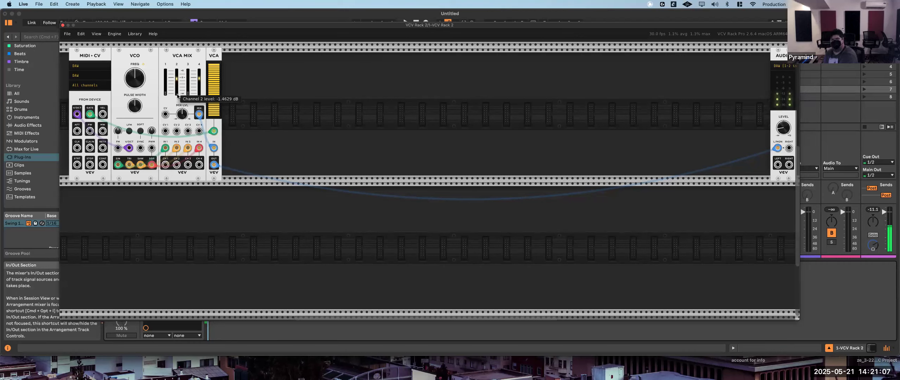
drag(177, 79, 169, 93)
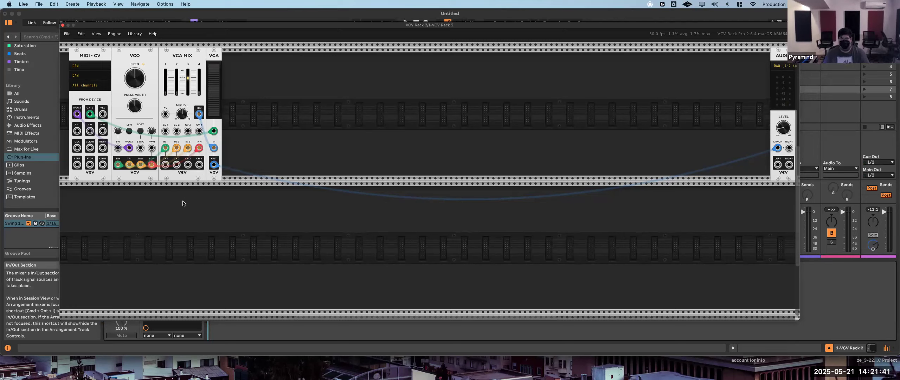
- Add a VCV Sequential Switch 4 to 1 between VCA Mix and the VCA, removing the cable between those two modules
right_click(163, 206)
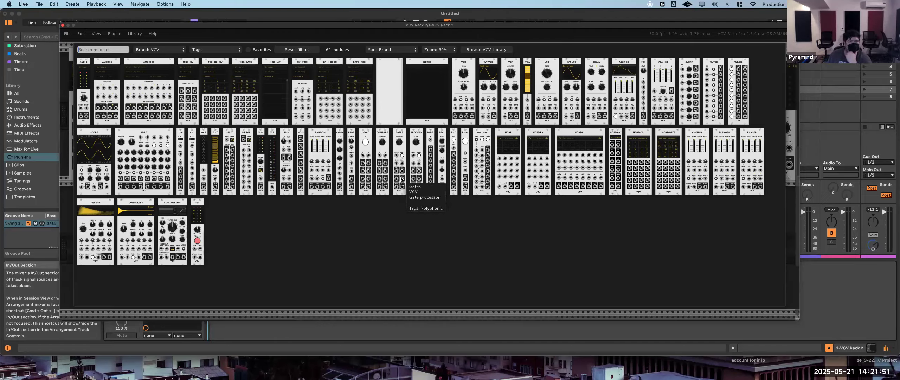
click(191, 137)
drag(163, 191, 200, 191)
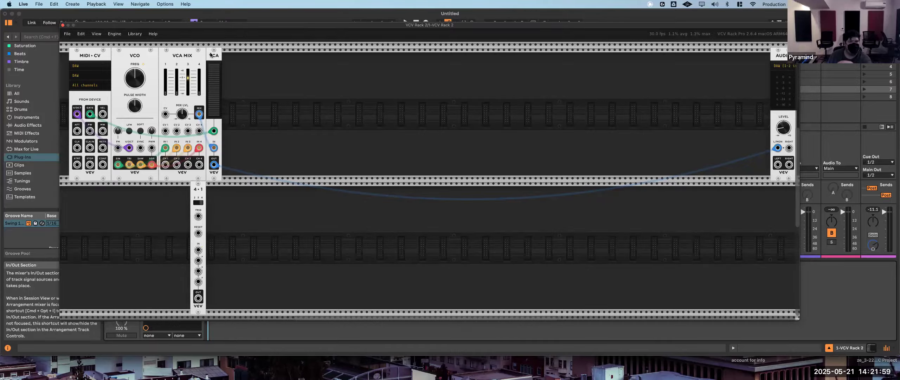
drag(211, 54, 247, 54)
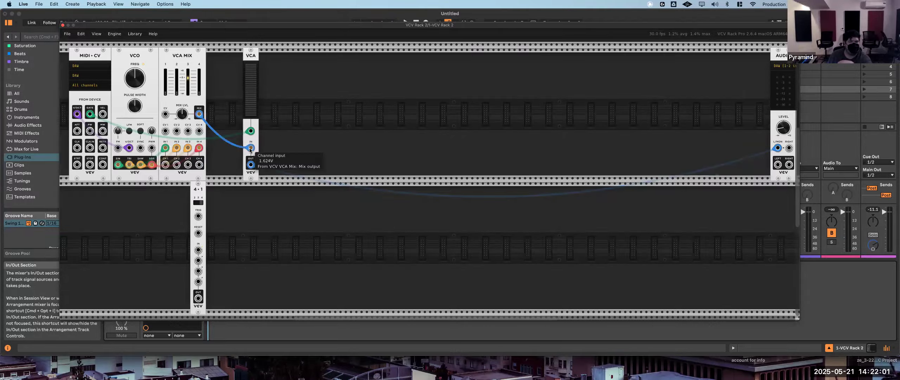
drag(251, 148, 207, 155)
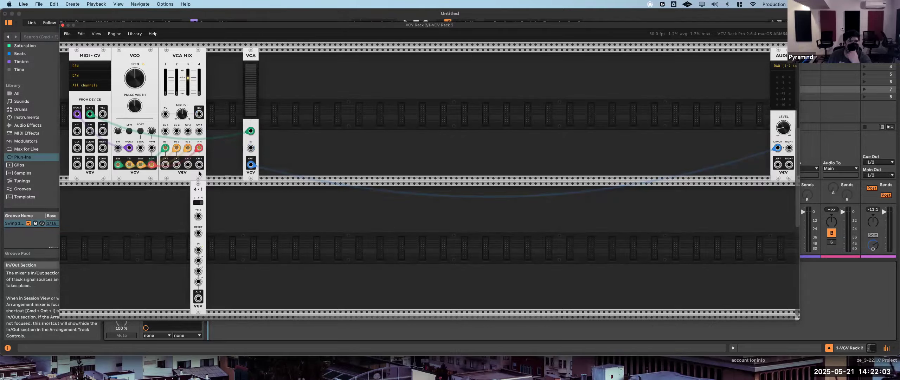
drag(201, 188, 222, 106)
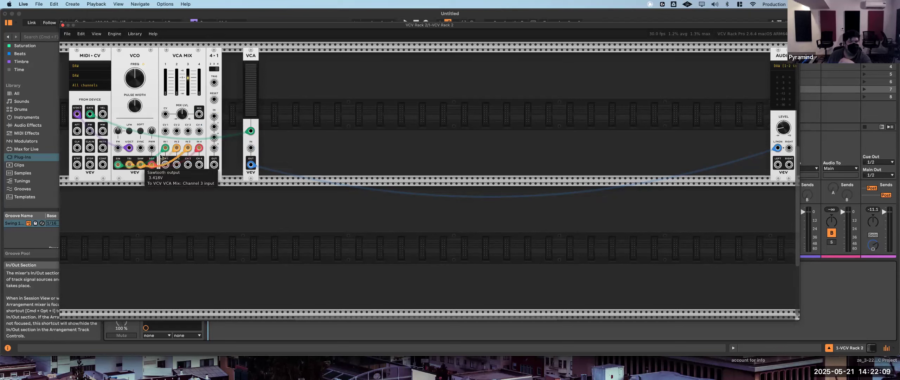
- Move the four waveform cables from VCA Mix to the 4-1 switch's inputs and patch its main output into the VCA's channel input
drag(165, 148, 214, 116)
drag(176, 148, 214, 127)
drag(188, 147, 215, 148)
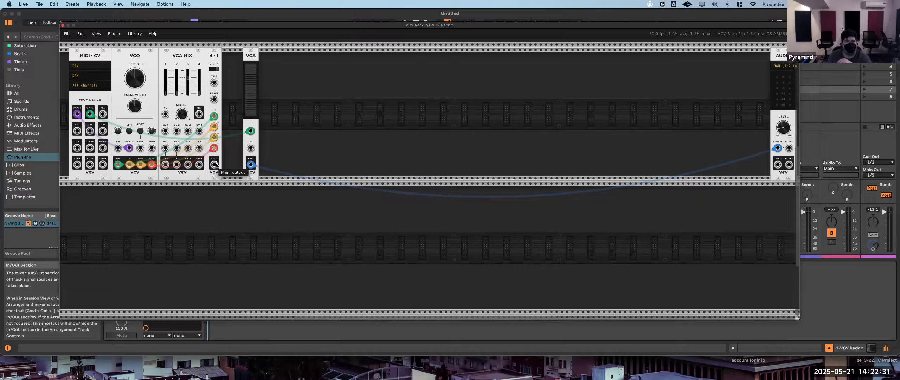
drag(214, 164, 251, 148)
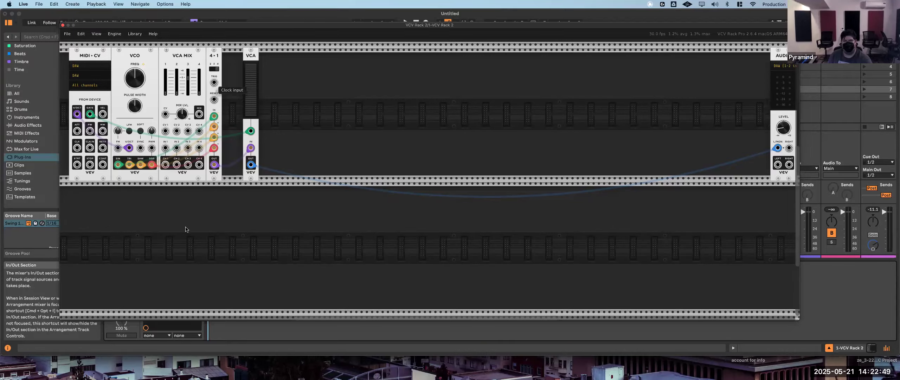
- Add a VCV Push module between the 4-1 switch and the VCA and patch its trigger output to the switch's clock input
right_click(165, 204)
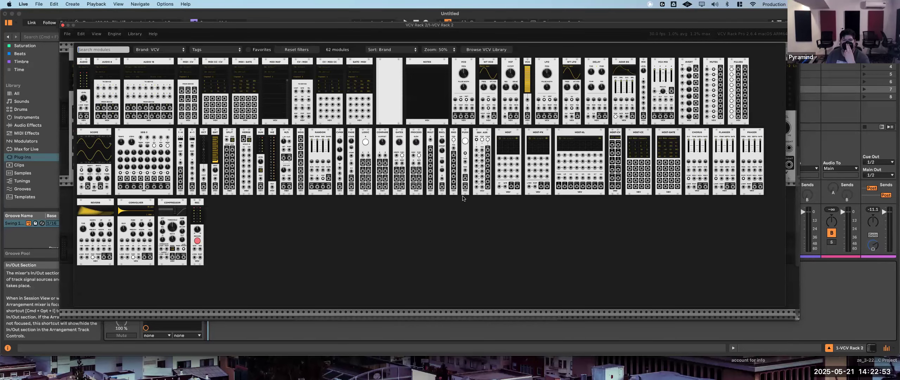
click(466, 151)
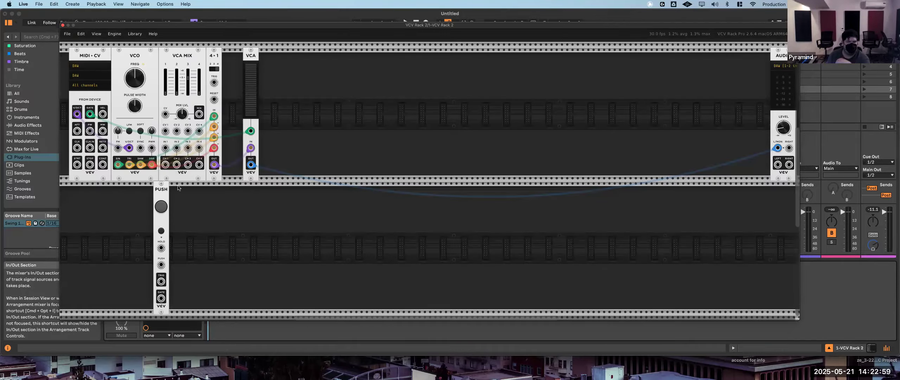
drag(163, 196, 220, 113)
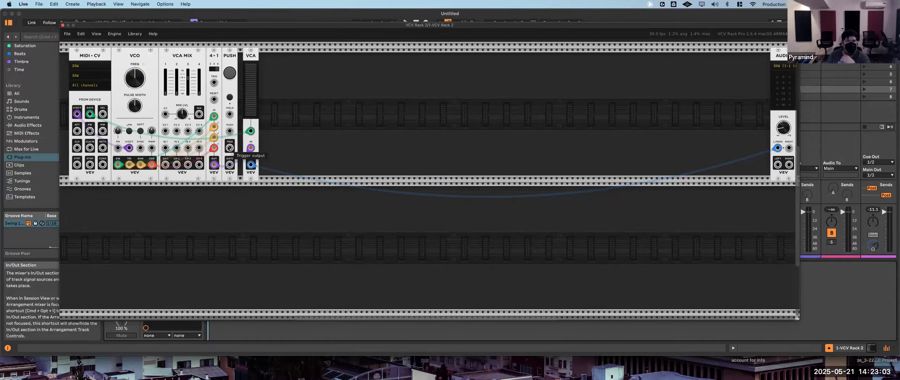
drag(230, 148, 215, 86)
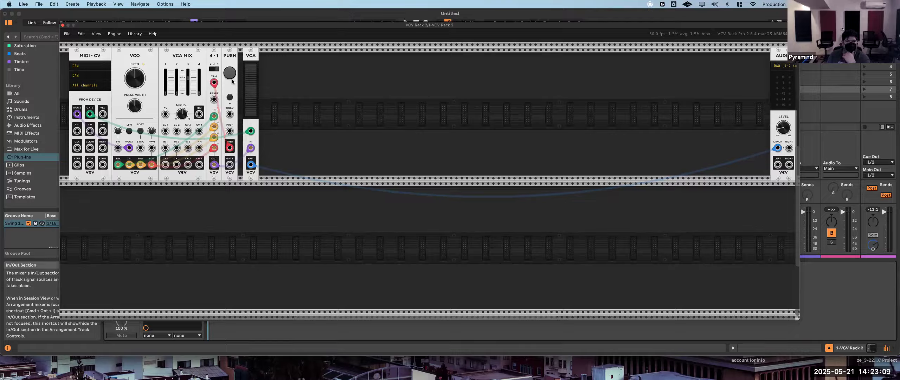
- Step through the VCO waveforms with the Push module's button, raising the Audio module's level slightly while auditioning
click(231, 74)
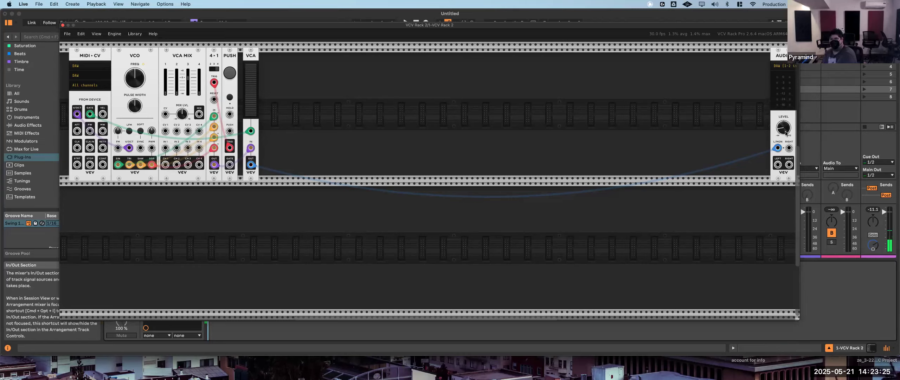
drag(785, 128, 786, 126)
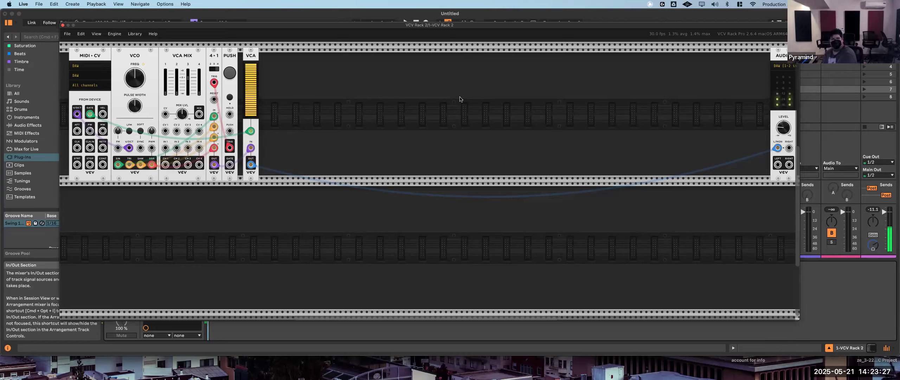
click(231, 74)
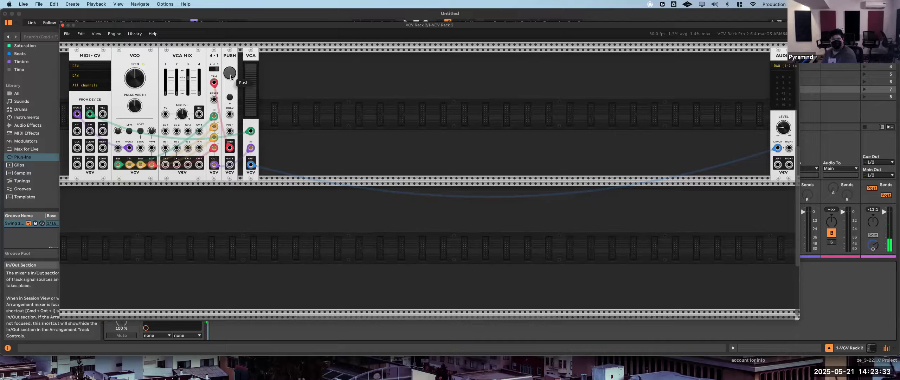
click(230, 75)
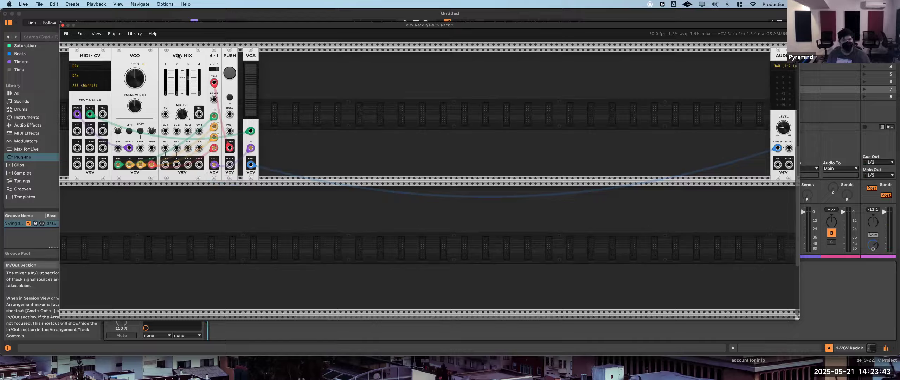
- Delete the VCA Mix module and place the VCA directly beside the Push module
key(BackSpace)
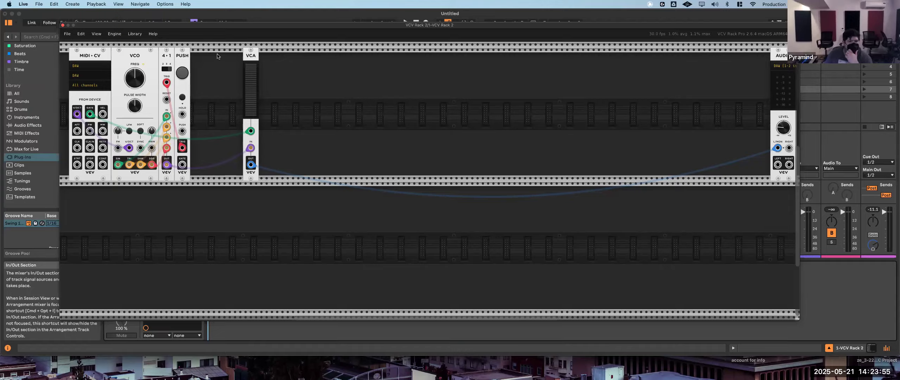
drag(217, 55, 199, 56)
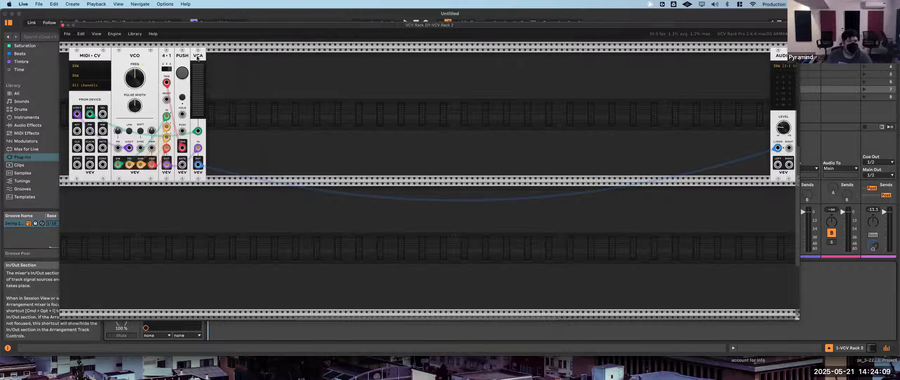
- Make room beside the Push module, insert a VCV ADSR EG between it and the VCA, and try its stage sliders
drag(198, 58, 213, 60)
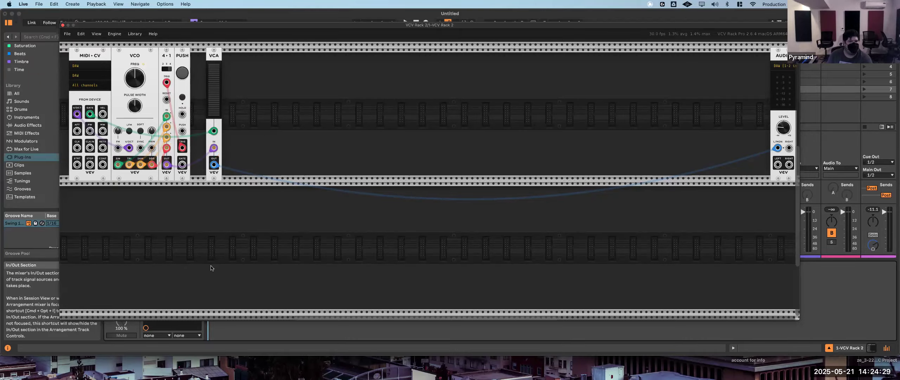
right_click(147, 216)
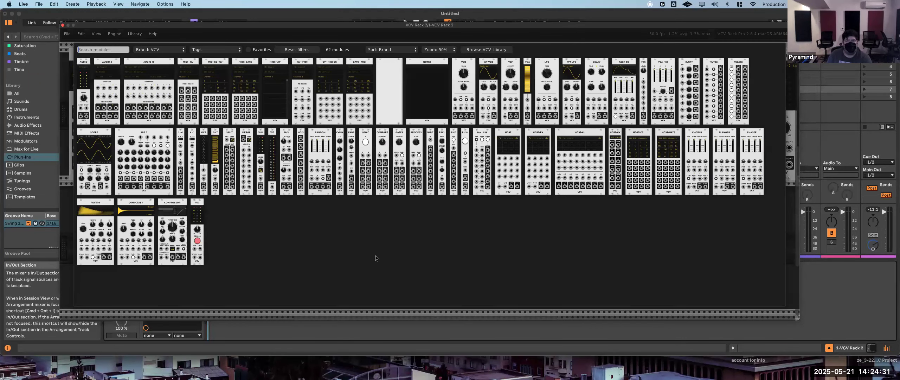
click(622, 64)
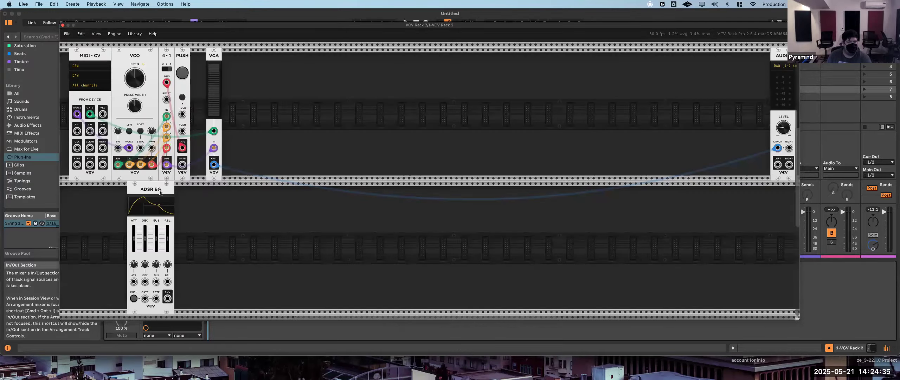
drag(159, 192, 223, 58)
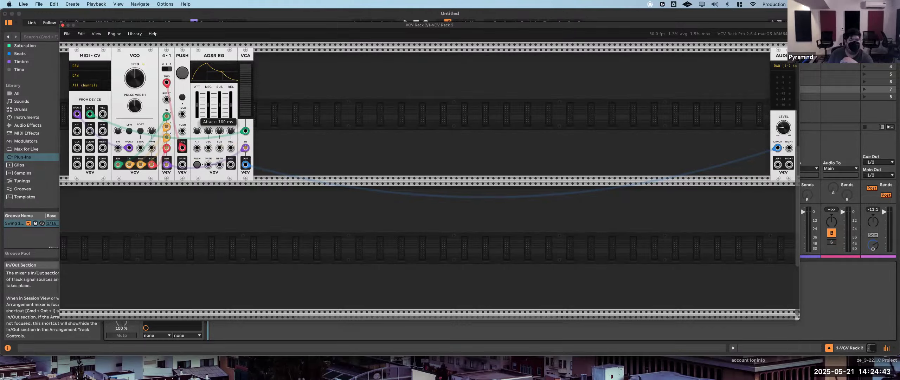
mouse_move(197, 106)
mouse_down()
mouse_move(197, 115)
mouse_move(197, 98)
mouse_move(208, 116)
mouse_move(208, 97)
mouse_move(209, 105)
mouse_up()
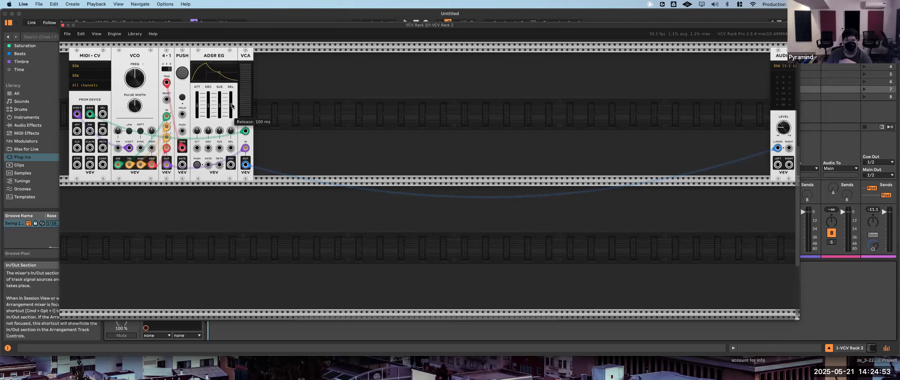
mouse_move(232, 106)
mouse_down()
mouse_move(232, 115)
mouse_move(232, 106)
mouse_up()
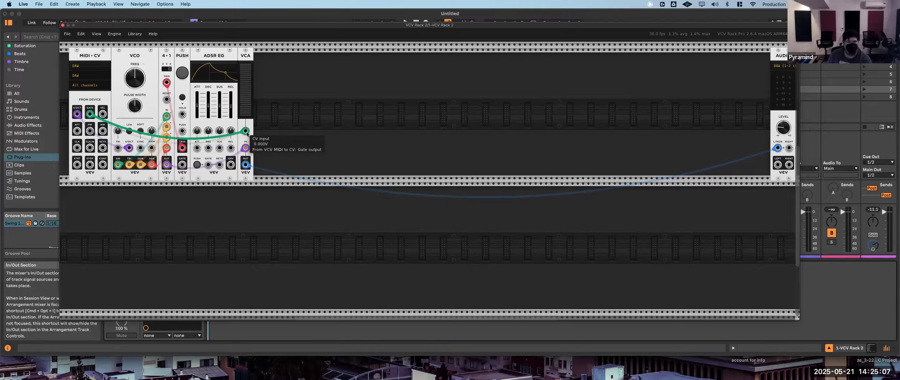
- Replace the VCA's CV cable with the ADSR envelope output and patch the MIDI-CV gate output into the ADSR's gate input
mouse_move(247, 134)
mouse_down()
mouse_move(220, 143)
mouse_move(246, 131)
mouse_up()
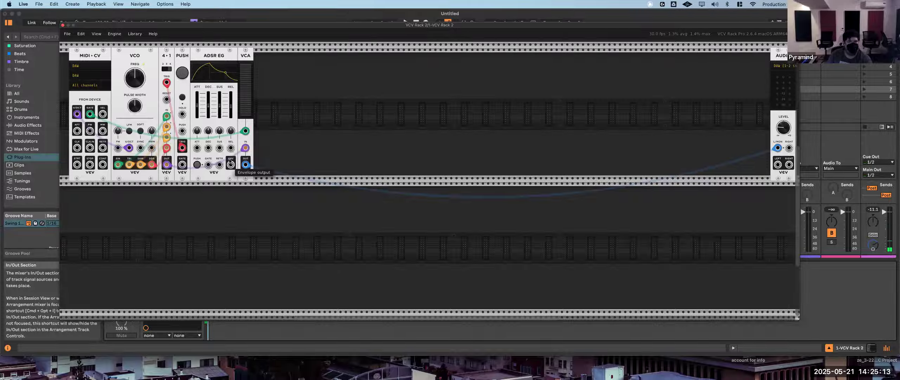
mouse_move(246, 131)
mouse_down()
mouse_move(231, 160)
mouse_move(246, 130)
mouse_up()
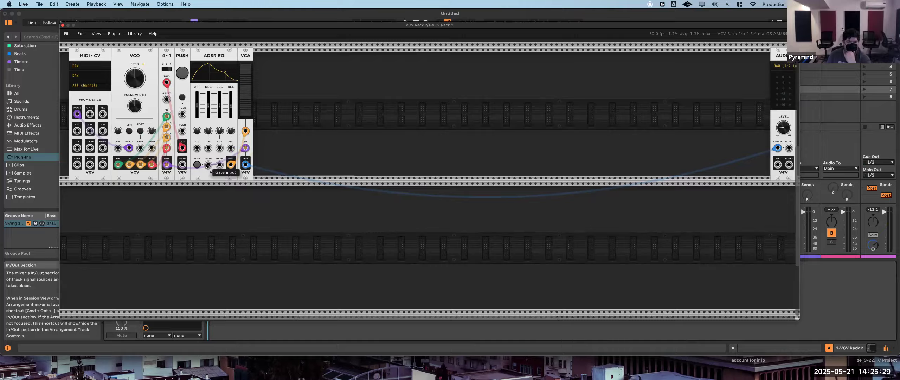
drag(207, 165, 90, 114)
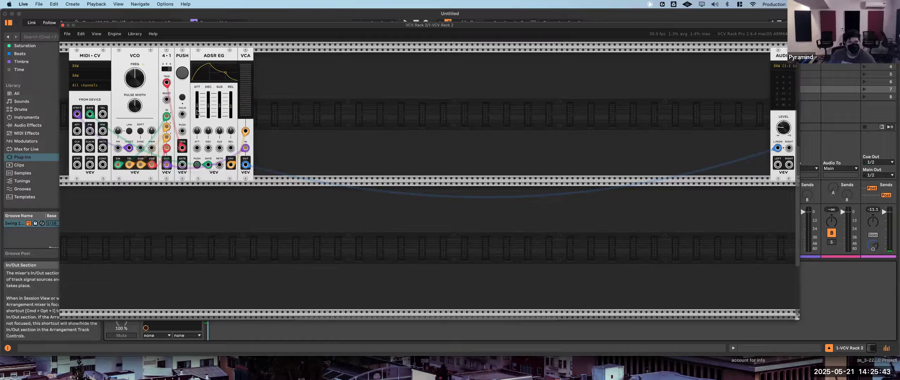
- Audition the envelope with a slow attack of about 497 ms, then shorten the ADSR attack again
mouse_move(198, 110)
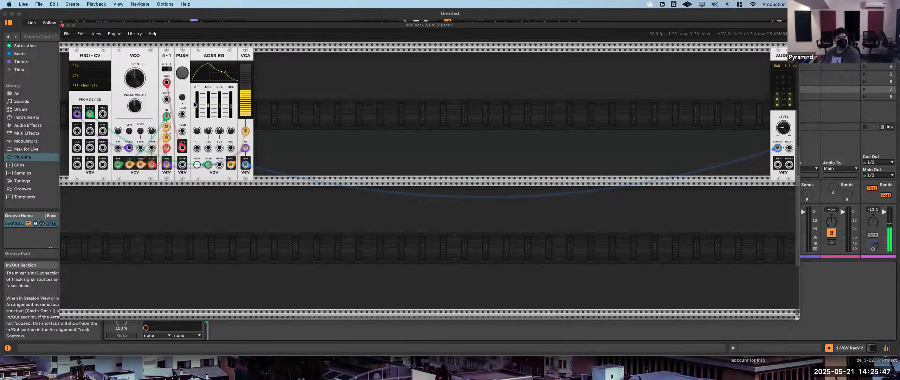
drag(195, 104, 196, 96)
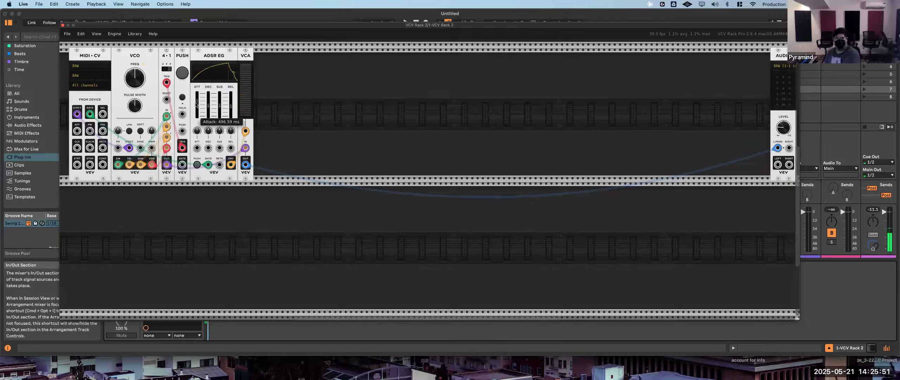
drag(195, 96, 195, 102)
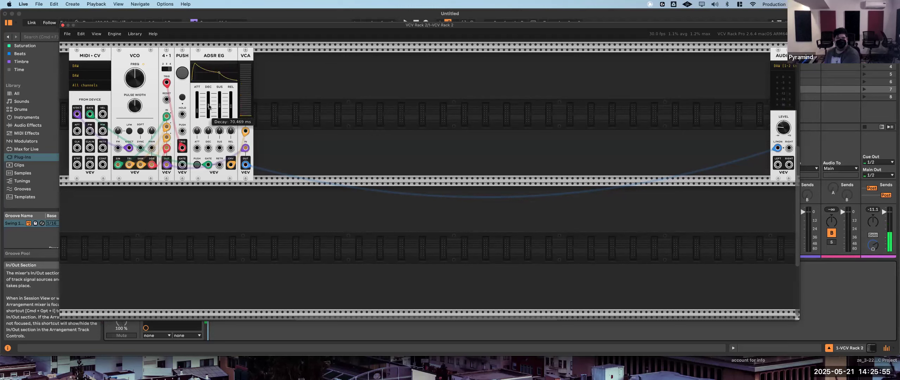
- Vary the ADSR's decay, sustain and release while auditioning, settling on a 34.356 ms attack and 50.4% sustain
drag(208, 105, 208, 99)
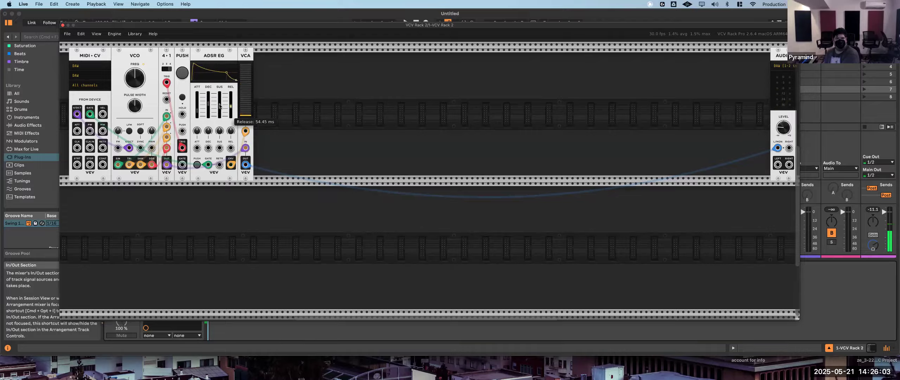
mouse_move(220, 105)
mouse_down()
mouse_move(197, 107)
mouse_move(220, 103)
mouse_move(208, 107)
mouse_up()
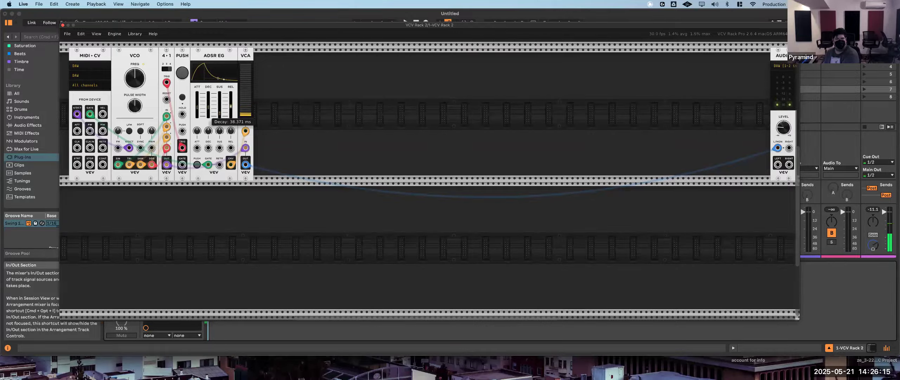
drag(219, 114, 231, 101)
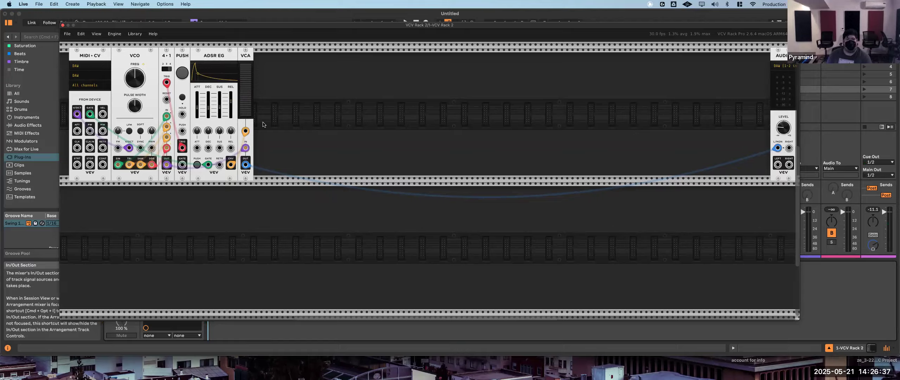
mouse_move(241, 118)
drag(230, 102, 219, 104)
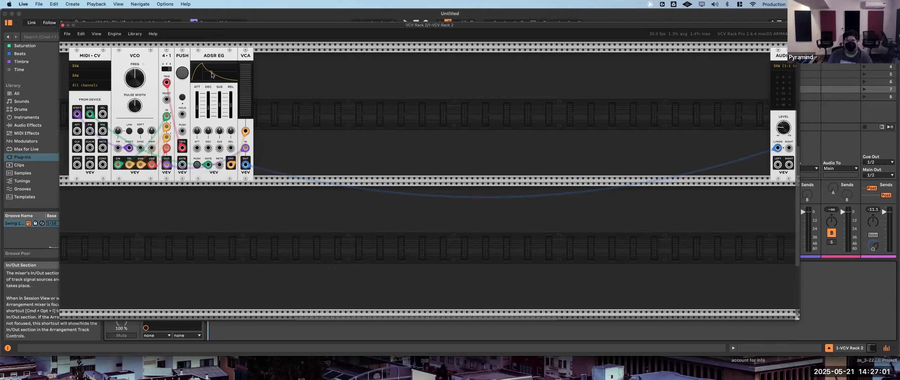
- Readjust the ADSR's attack and decay and set its sustain to 64.6% while auditioning notes
mouse_move(222, 107)
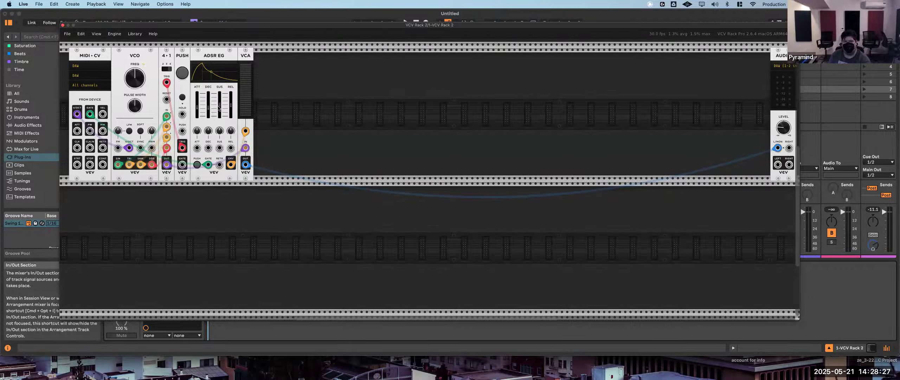
mouse_move(221, 109)
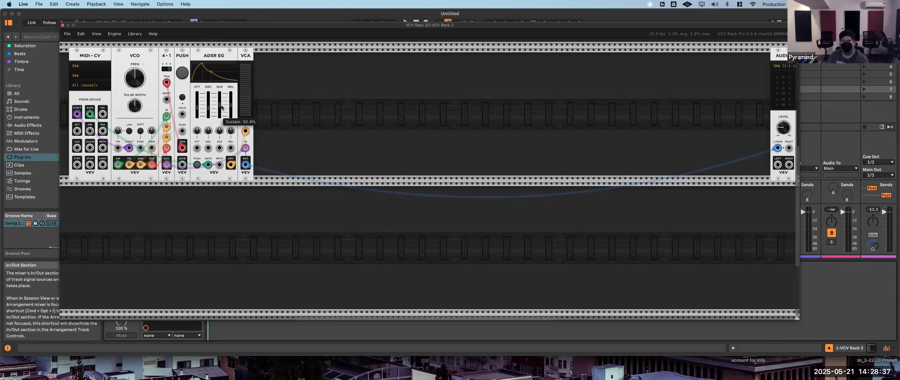
mouse_move(208, 165)
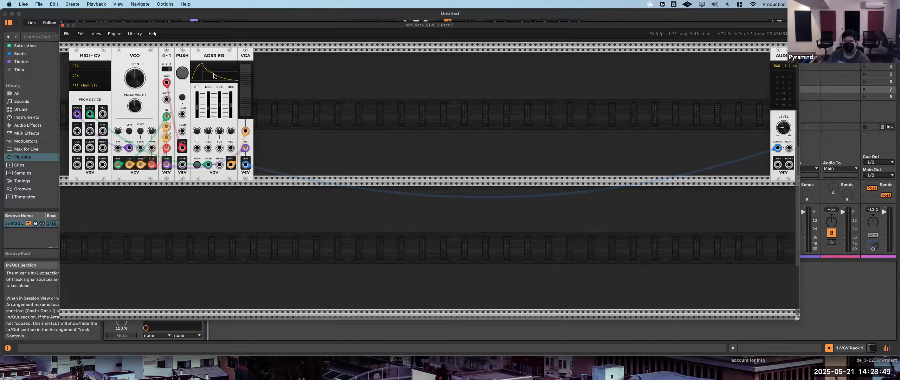
mouse_move(242, 91)
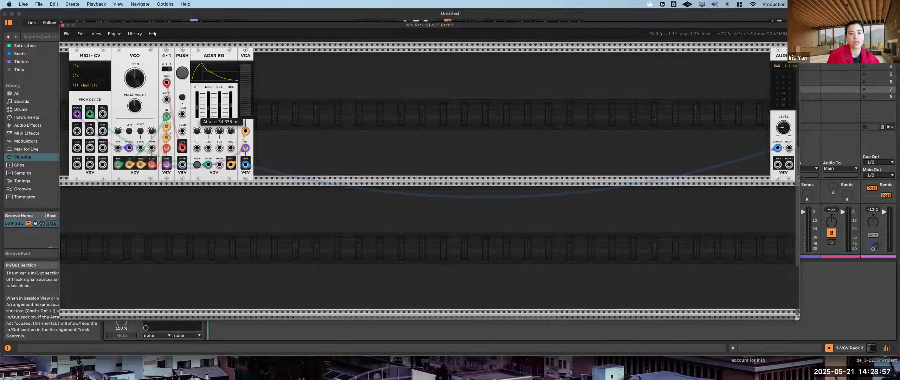
drag(197, 107, 208, 105)
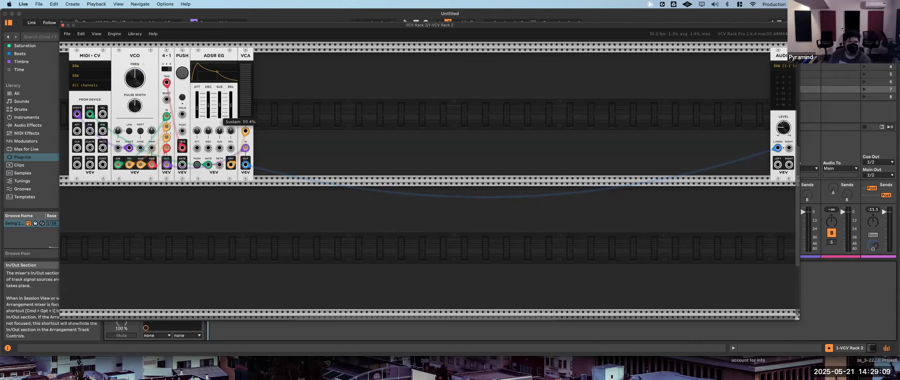
drag(220, 105, 219, 99)
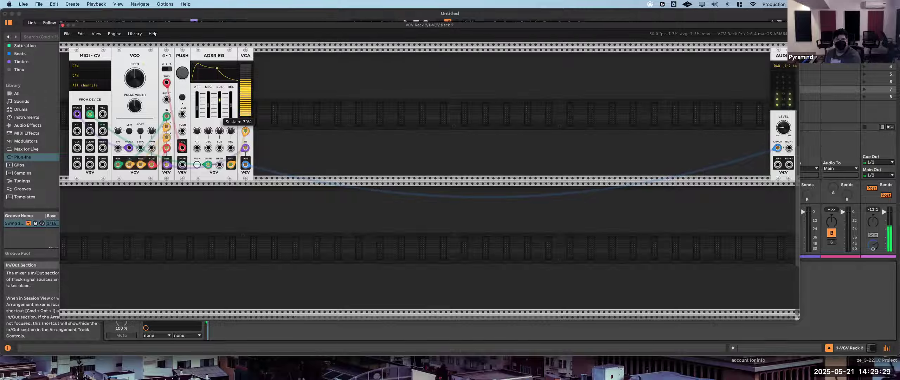
drag(220, 100, 219, 102)
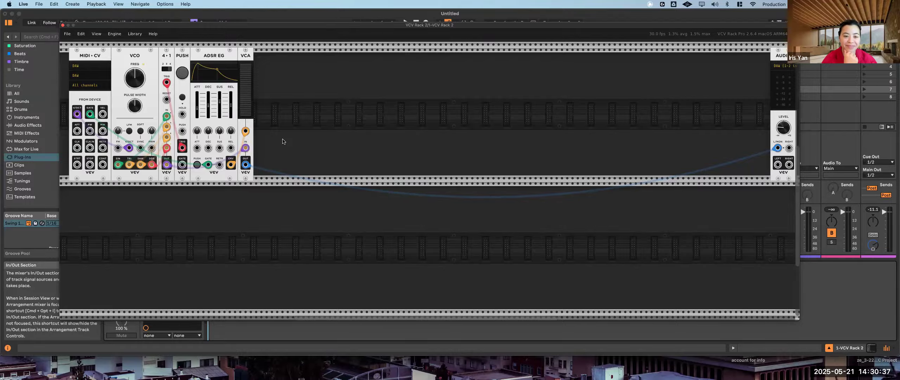
- Add a second VCV VCA directly beside the first one and raise the ADSR's sustain level
right_click(270, 69)
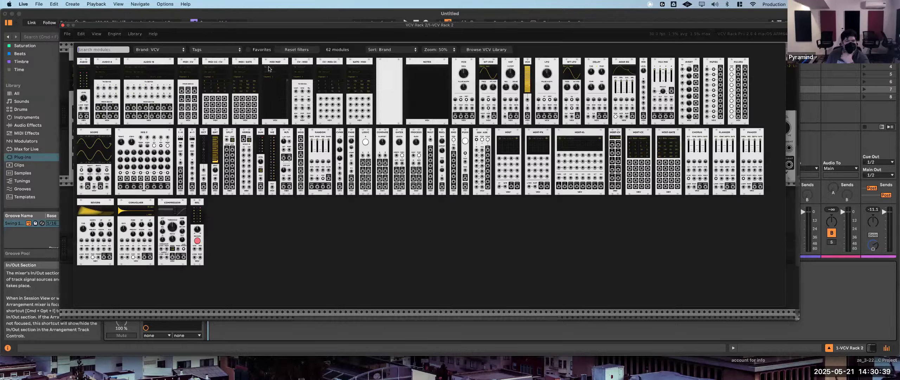
click(527, 66)
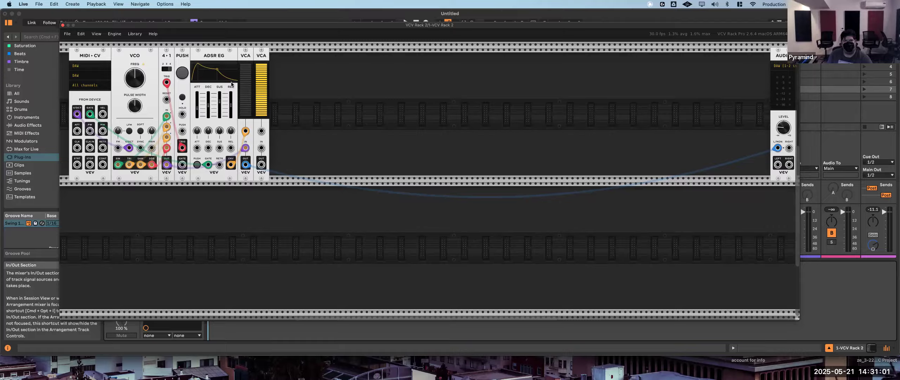
mouse_move(219, 104)
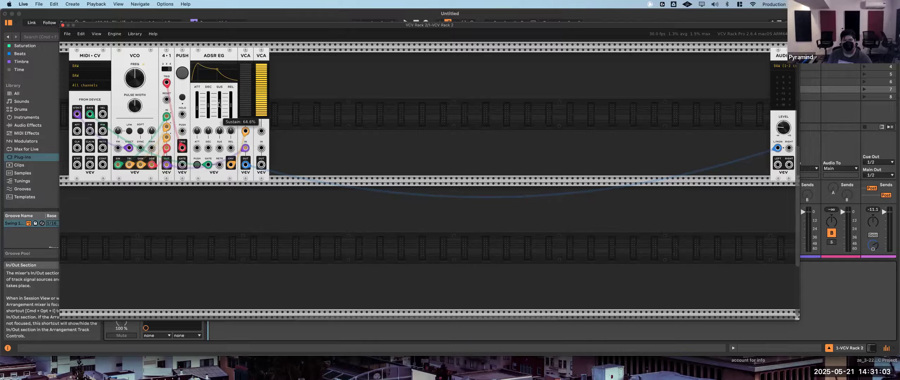
drag(219, 102, 219, 92)
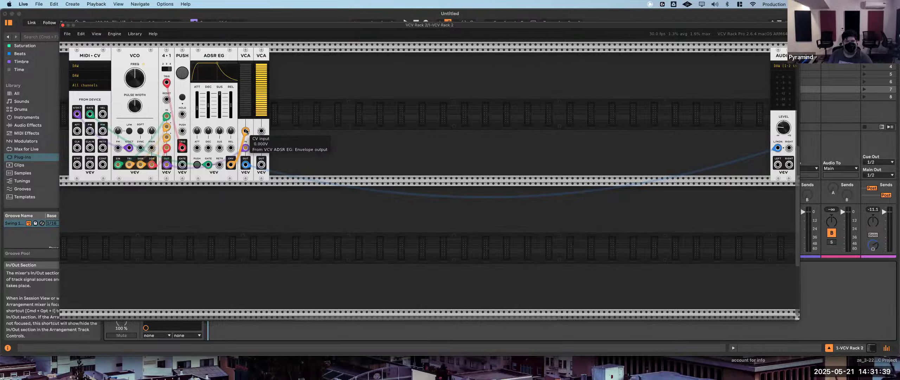
- Route the ADSR envelope through the second VCA into the first VCA's CV input, with MIDI-CV velocity controlling the second VCA
mouse_move(246, 131)
mouse_down()
mouse_move(261, 147)
mouse_move(247, 131)
mouse_up()
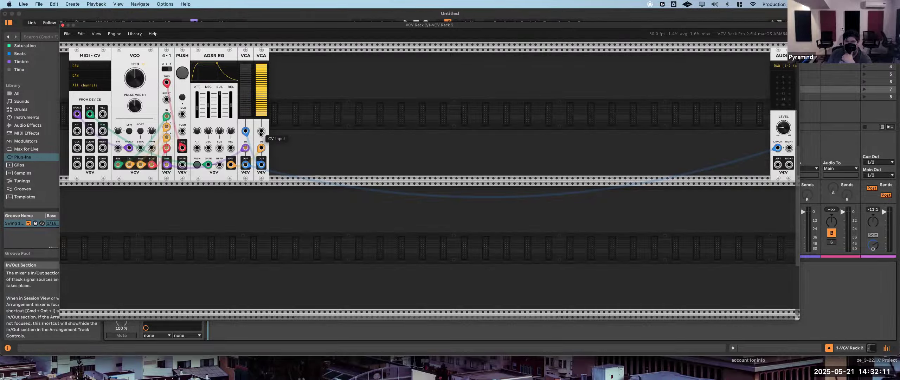
drag(261, 131, 103, 117)
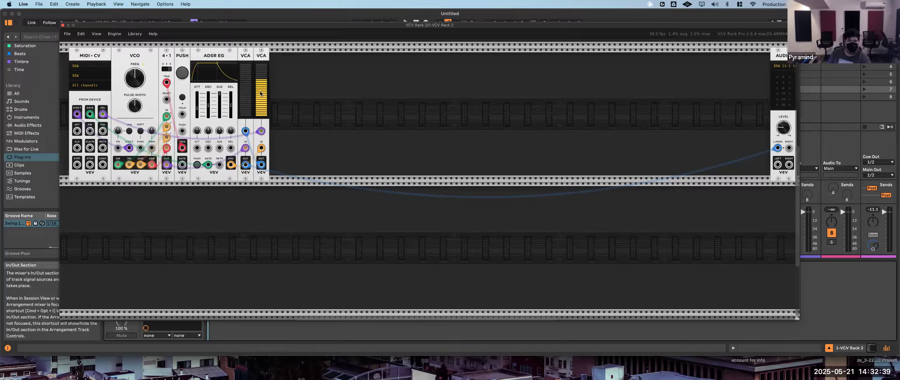
mouse_move(263, 130)
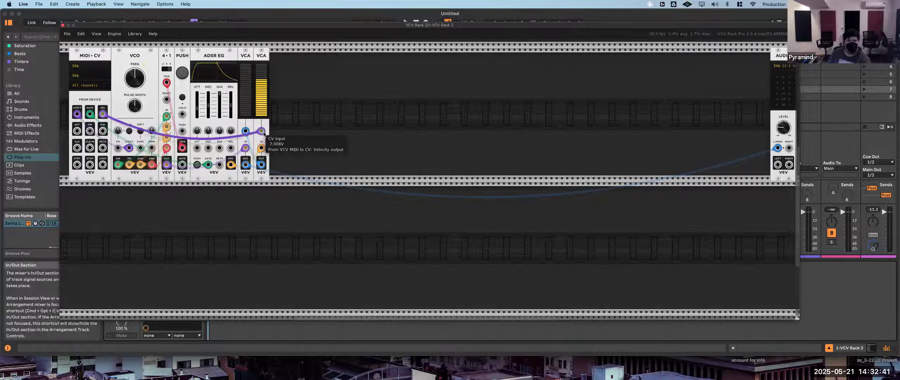
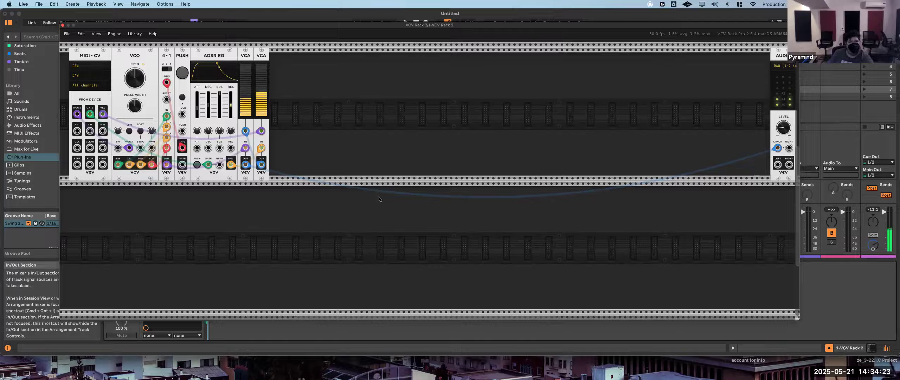
- Readjust the first ADSR's envelope sliders while auditioning notes and fine-tune the Audio module's output level
mouse_move(206, 95)
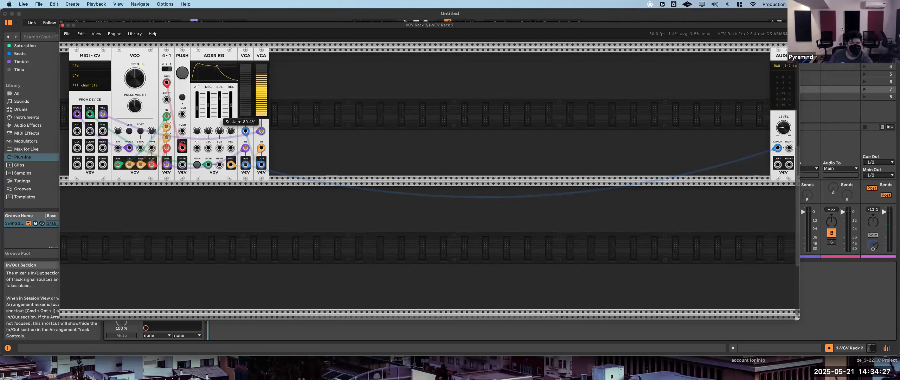
mouse_move(198, 110)
mouse_move(199, 110)
mouse_down()
mouse_move(209, 114)
mouse_move(210, 103)
mouse_up()
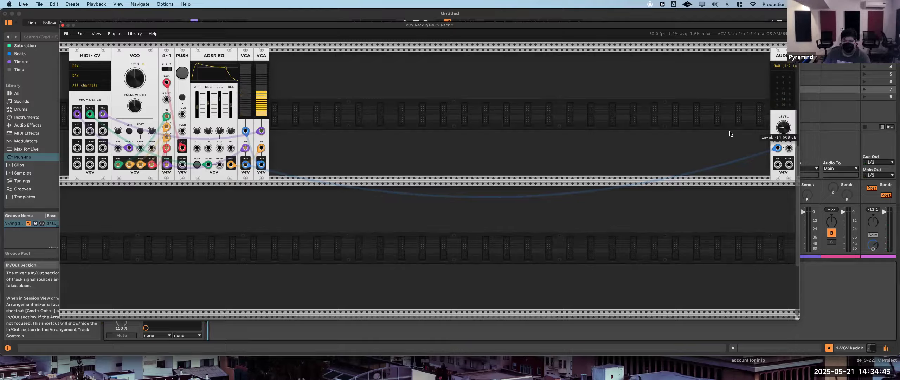
mouse_move(787, 131)
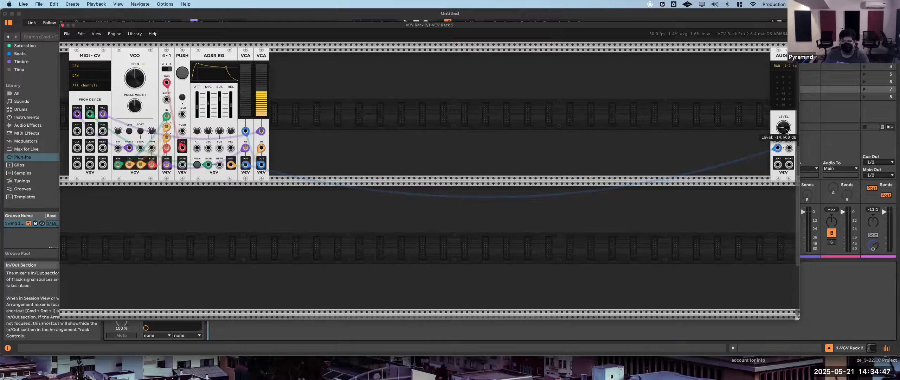
mouse_move(784, 127)
mouse_down()
mouse_move(783, 147)
mouse_move(784, 121)
mouse_up()
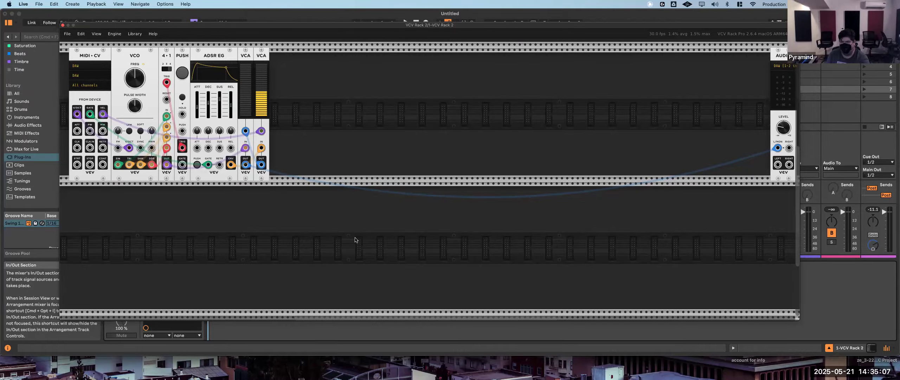
- Add a VCV VCF beside the second VCA and route the first VCA's output through its lowpass output to the Audio module
right_click(324, 80)
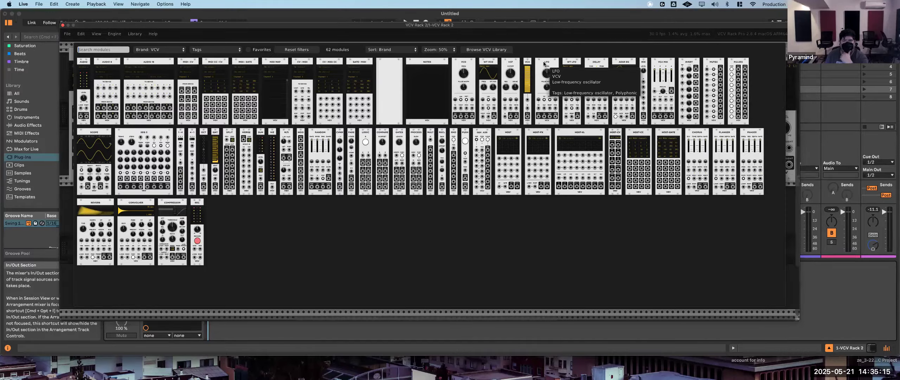
click(510, 84)
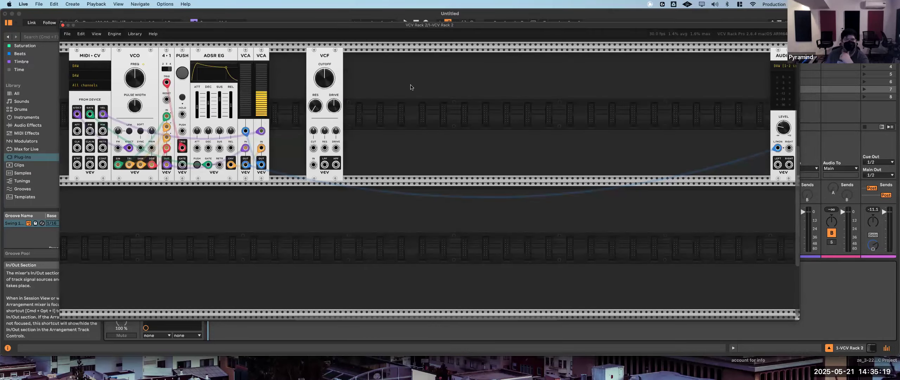
drag(333, 64, 299, 61)
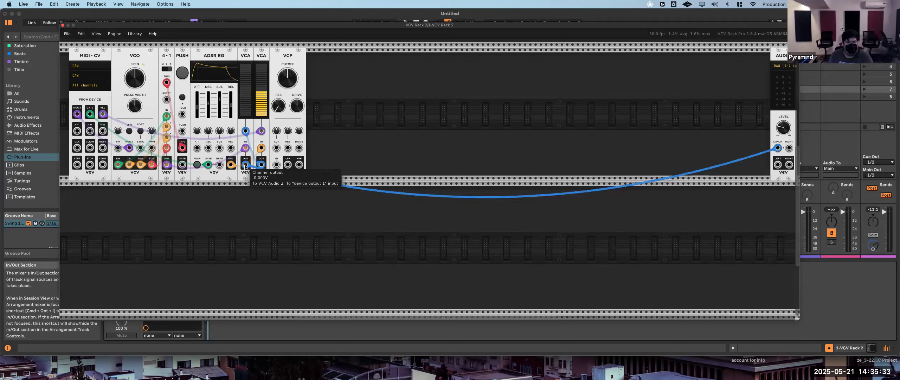
drag(245, 166, 286, 165)
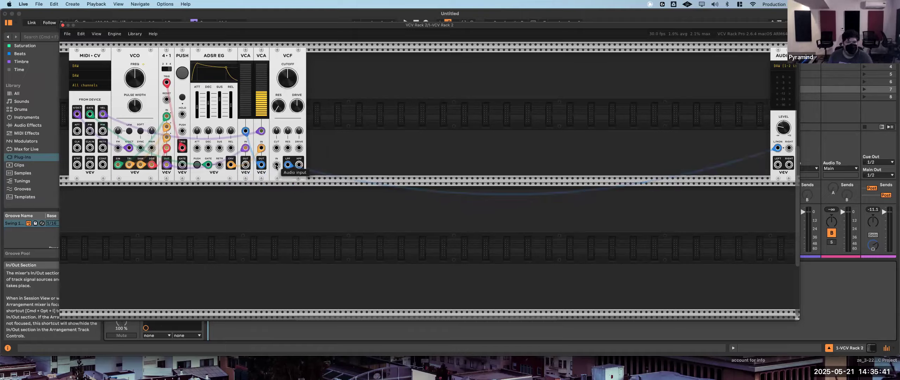
drag(276, 165, 245, 165)
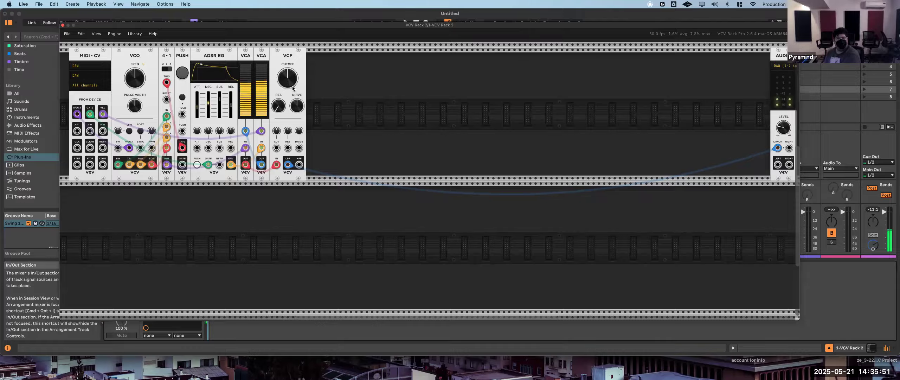
- Sweep the VCF's cutoff through 443.36 Hz and 3204.7 Hz and vary its resonance while auditioning notes
drag(292, 84, 292, 83)
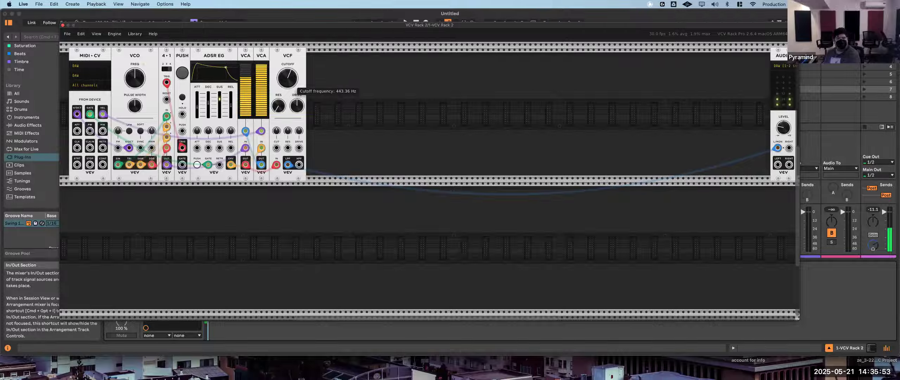
drag(288, 78, 288, 46)
mouse_move(288, 78)
mouse_down()
mouse_move(288, 88)
mouse_move(288, 75)
mouse_up()
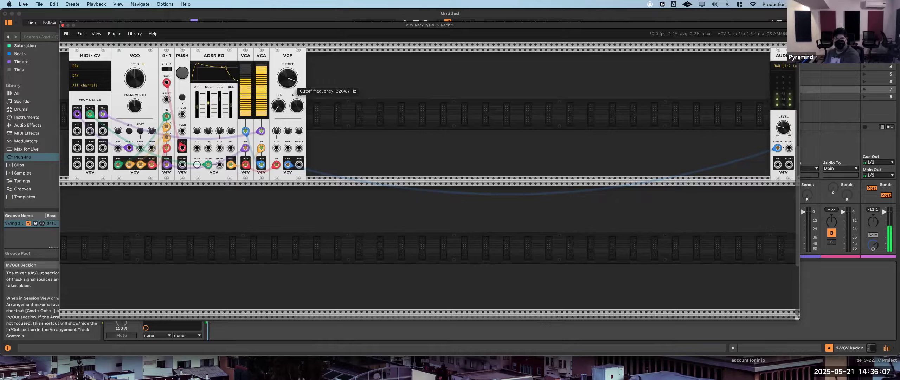
drag(278, 108, 288, 78)
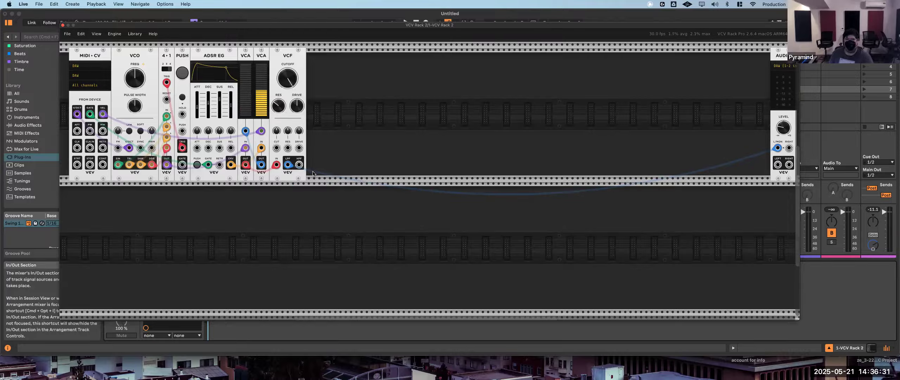
drag(283, 84, 296, 138)
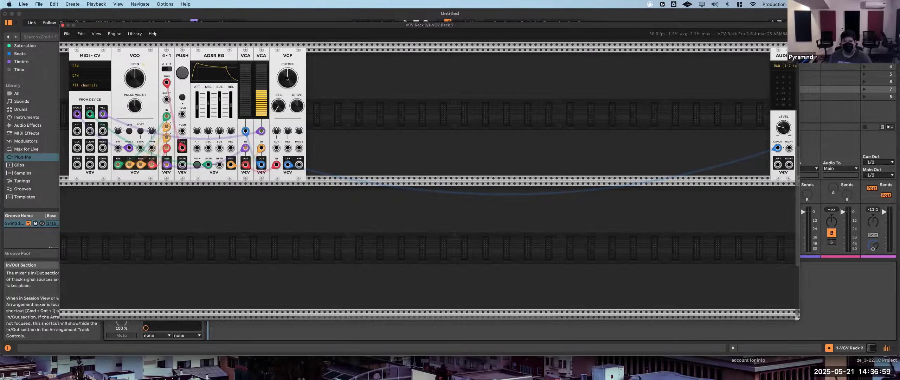
- Add a second VCV ADSR EG and place it between the second VCA and the VCF
mouse_move(287, 79)
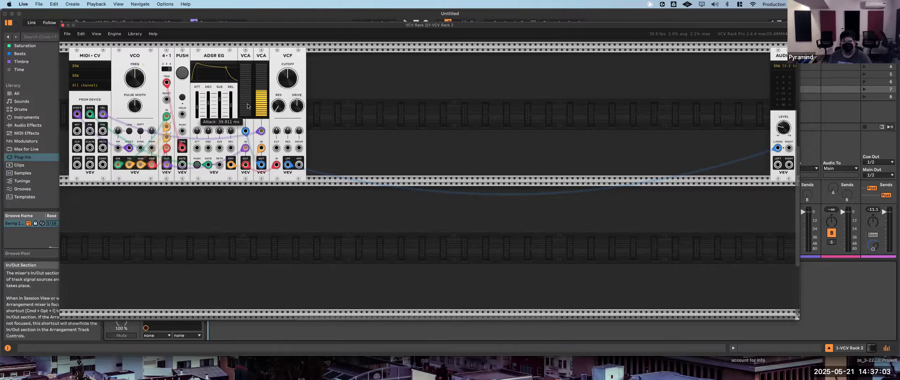
mouse_move(251, 111)
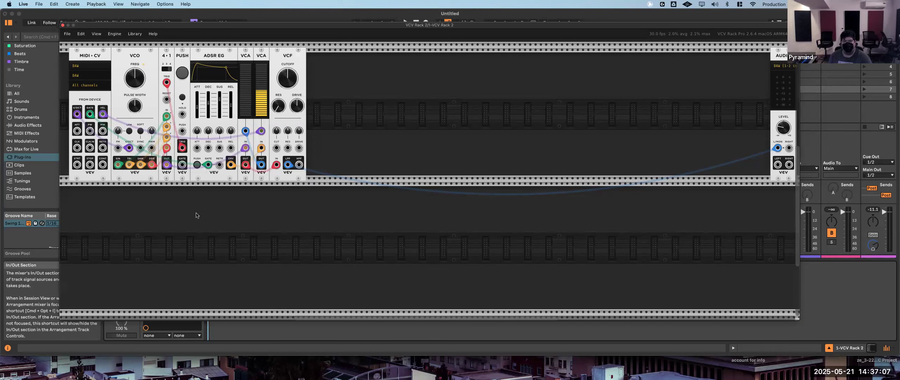
right_click(206, 239)
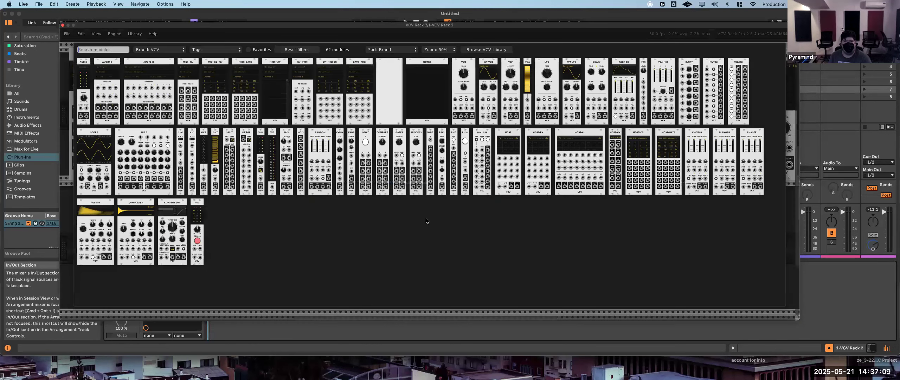
click(622, 63)
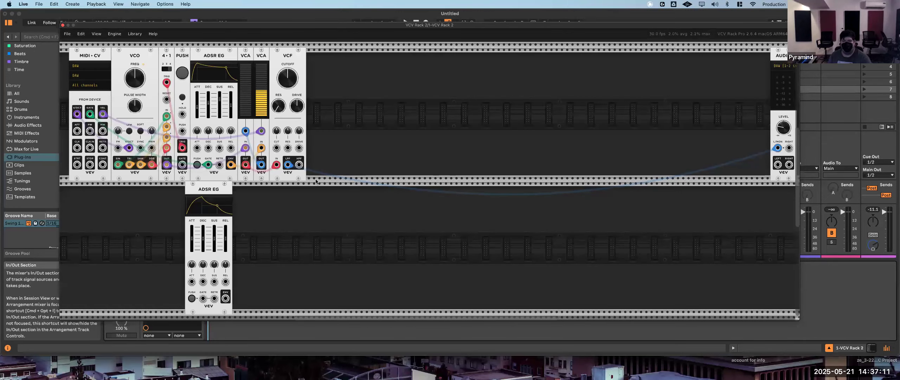
drag(261, 163, 292, 56)
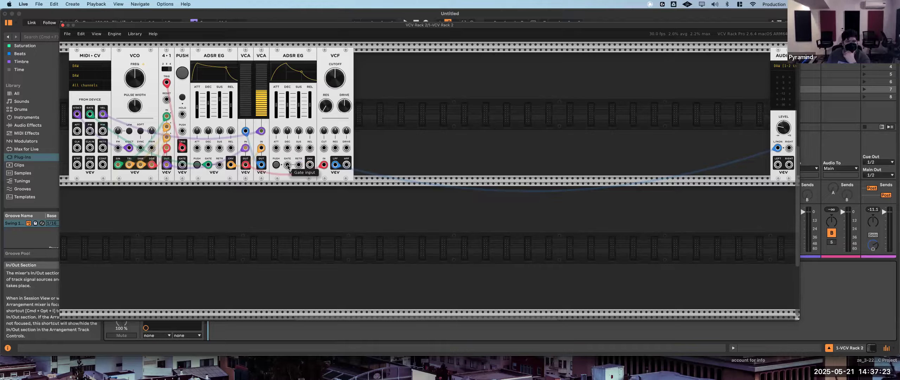
- Patch the MIDI-CV gate into the second ADSR and its envelope into the VCF's cutoff input, and advance the VCO waveform switch twice
drag(289, 167, 90, 114)
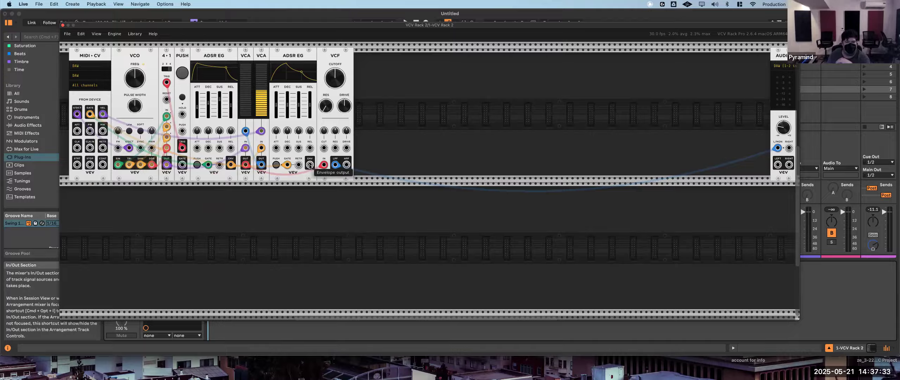
drag(310, 166, 324, 151)
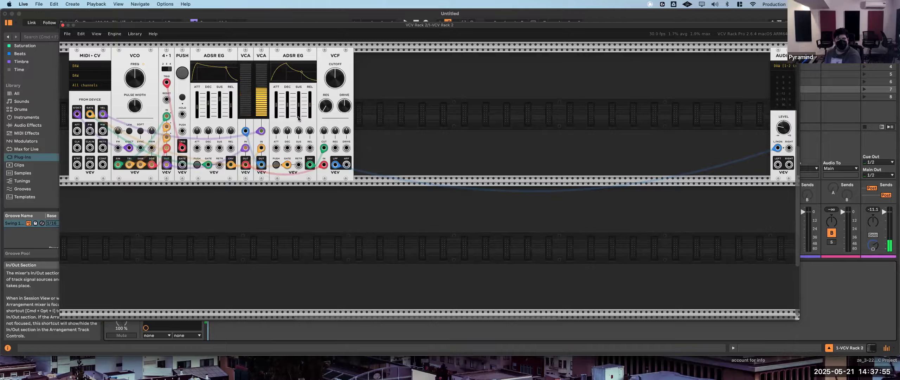
click(181, 75)
click(182, 74)
click(181, 74)
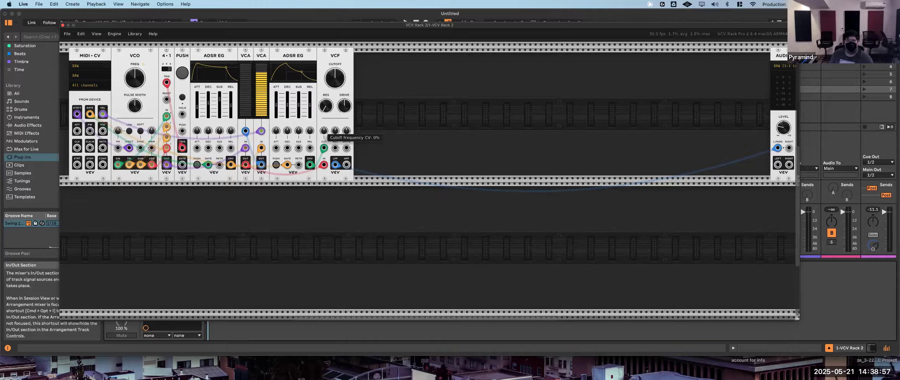
- Raise the VCF's cutoff CV amount in stages, including 21.6%, while auditioning the second envelope's effect
drag(324, 130, 324, 116)
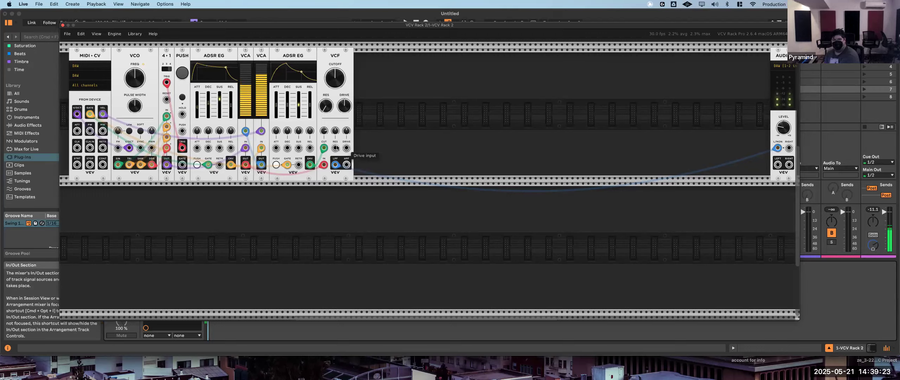
mouse_move(326, 137)
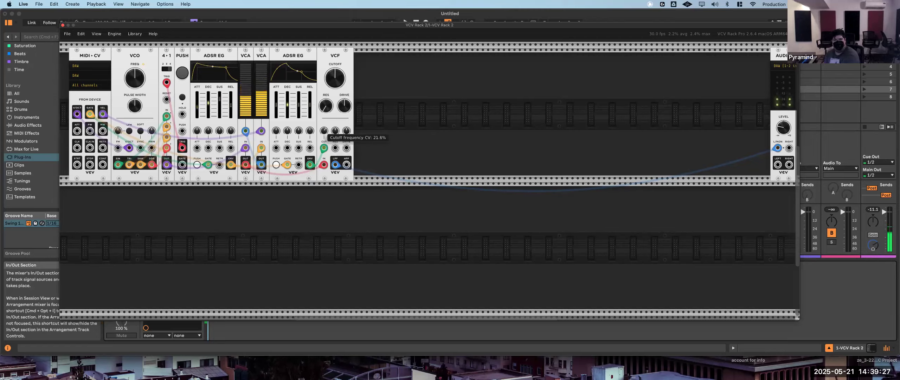
mouse_move(324, 131)
mouse_down()
mouse_move(324, 49)
mouse_move(324, 128)
mouse_move(324, 121)
mouse_up()
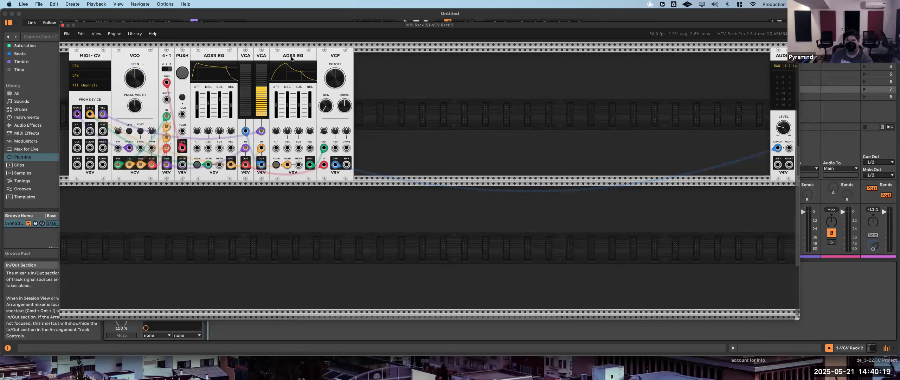
- Try a negative VCF cutoff CV amount of -29.6% with the cutoff frequency raised
mouse_move(340, 82)
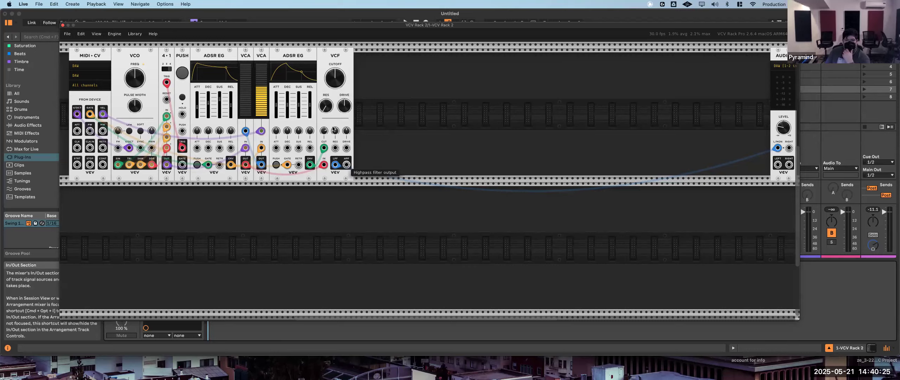
mouse_move(325, 132)
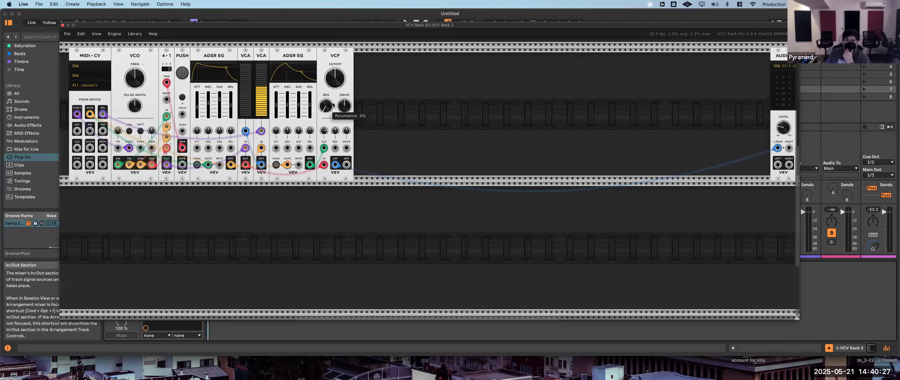
drag(324, 132, 324, 137)
drag(335, 79, 335, 73)
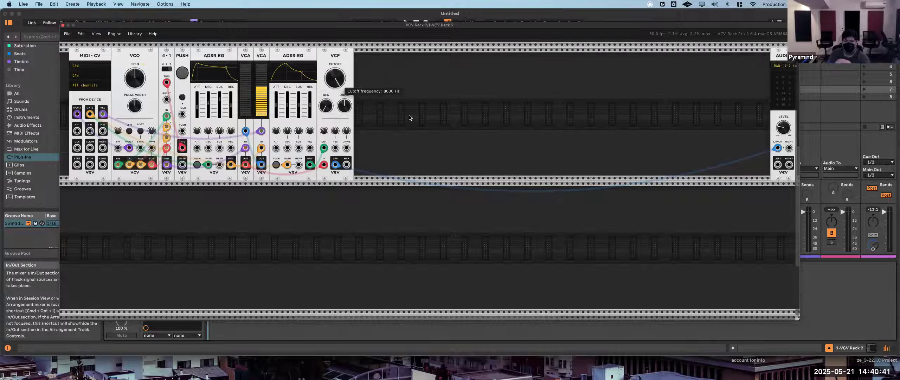
- Reset the VCF's cutoff CV amount to 0%, set the cutoff to 185.08 Hz and readjust the CV amount while auditioning
double_click(324, 131)
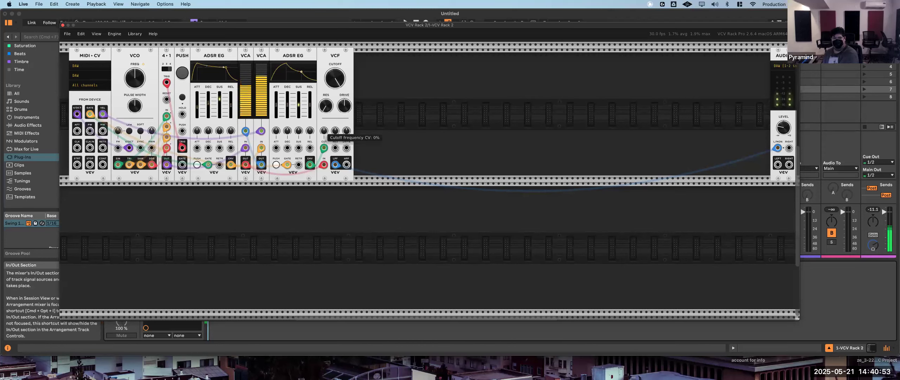
drag(324, 131, 324, 132)
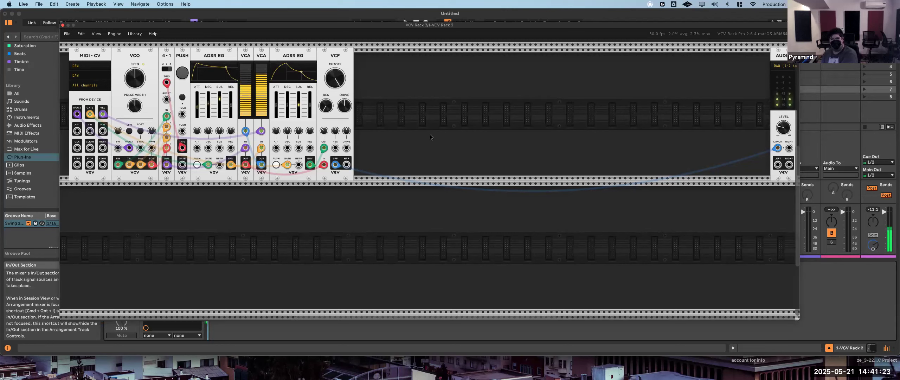
mouse_move(784, 128)
mouse_down()
mouse_move(784, 136)
mouse_move(784, 127)
mouse_up()
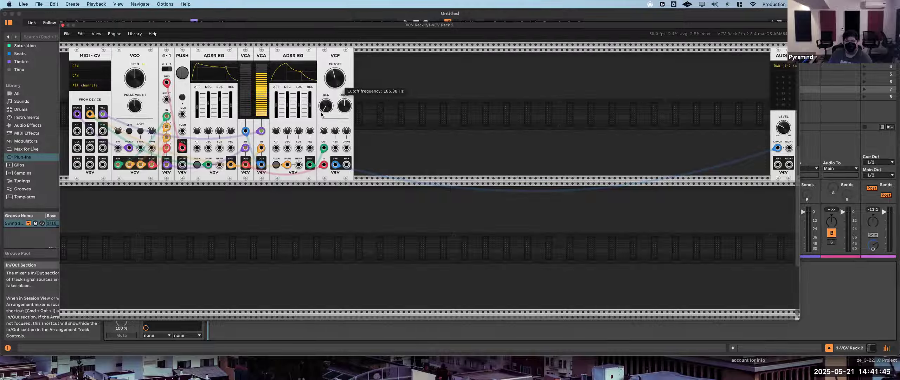
mouse_move(324, 132)
mouse_down()
mouse_move(324, 148)
mouse_move(324, 129)
mouse_move(322, 137)
mouse_up()
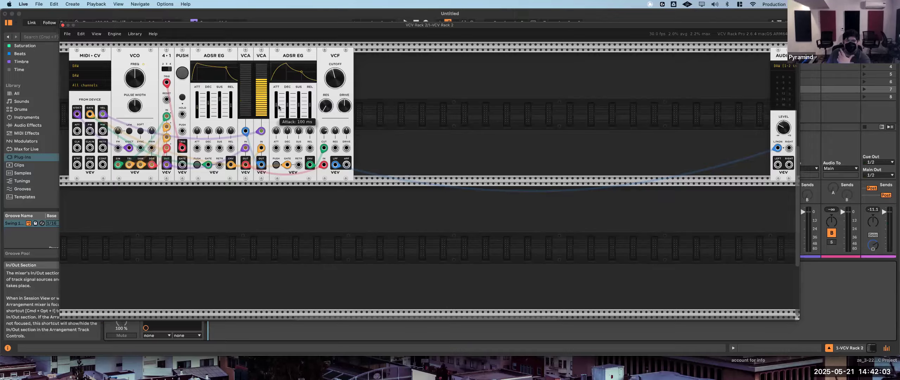
- Shorten the second ADSR's attack, lower its sustain and vary its decay between 34.994 ms and 229.09 ms while auditioning
drag(276, 105, 276, 111)
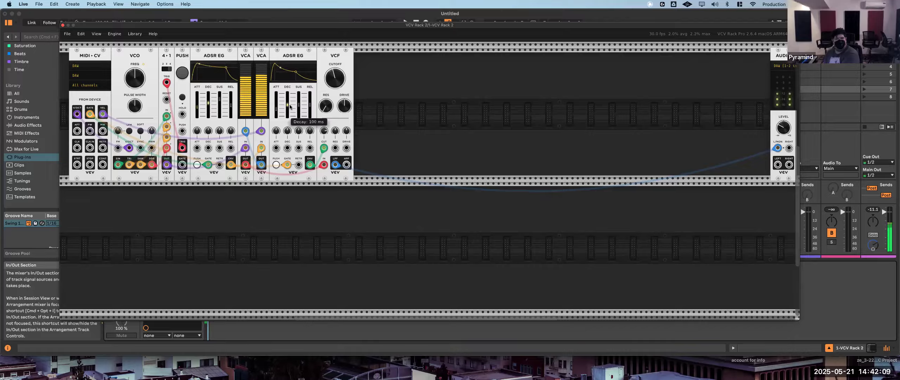
drag(298, 105, 287, 107)
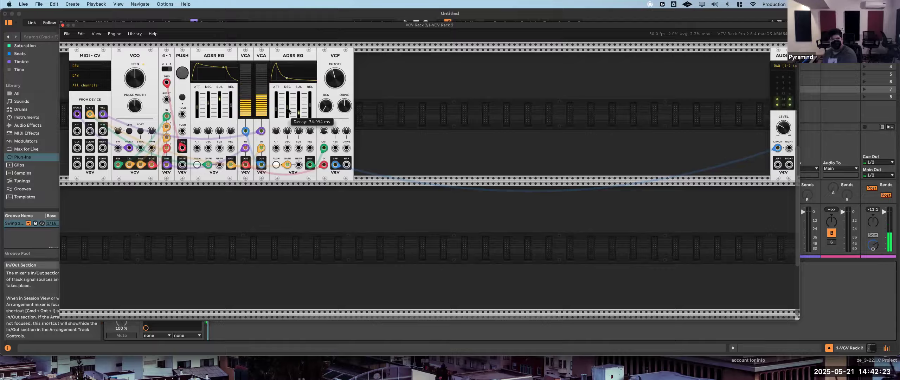
drag(277, 112, 276, 110)
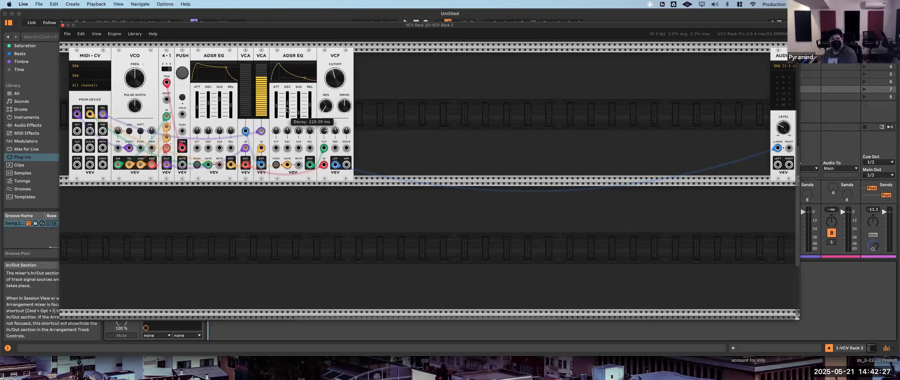
drag(287, 109, 294, 114)
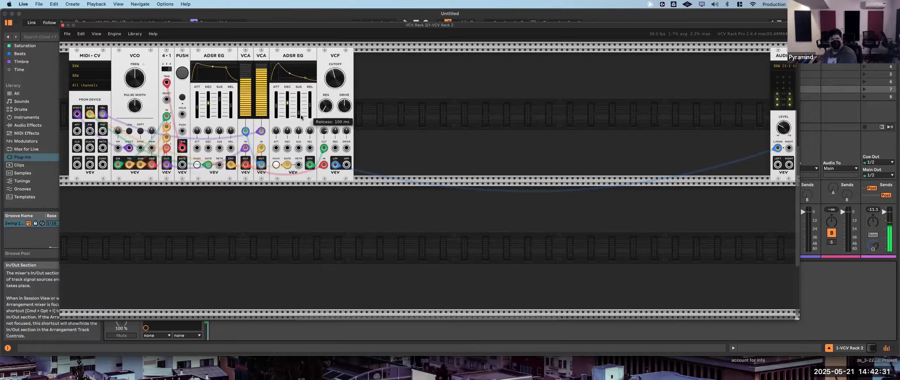
- Adjust the second ADSR's release, lengthen its attack and shorten the first ADSR's attack while auditioning
drag(300, 117, 300, 115)
drag(298, 116, 298, 116)
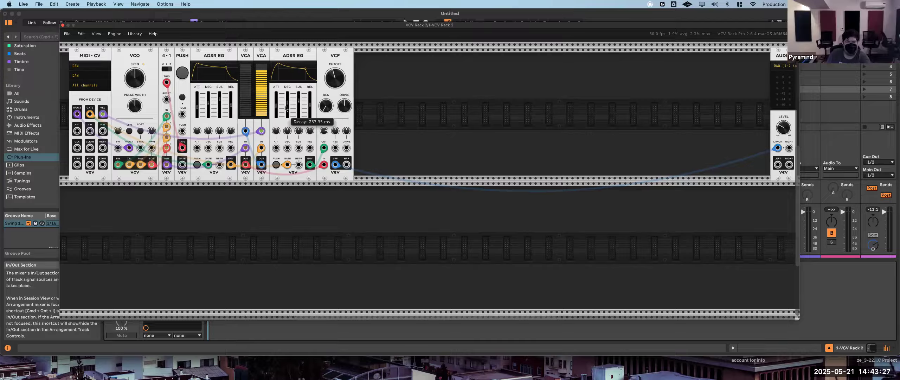
mouse_move(277, 108)
drag(276, 107, 312, 117)
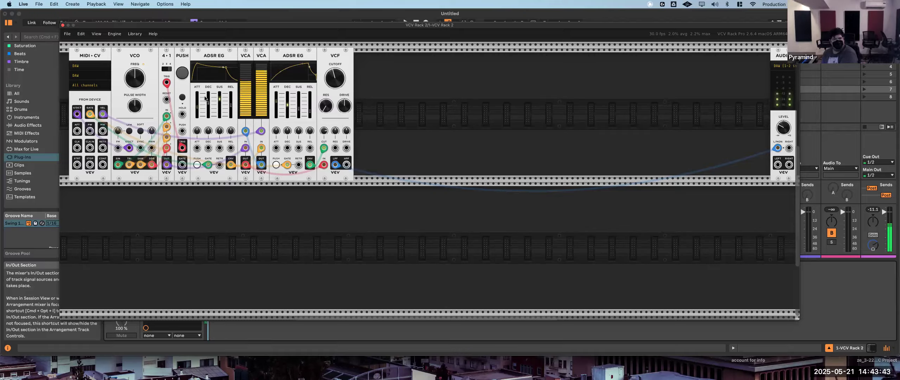
drag(196, 109, 197, 115)
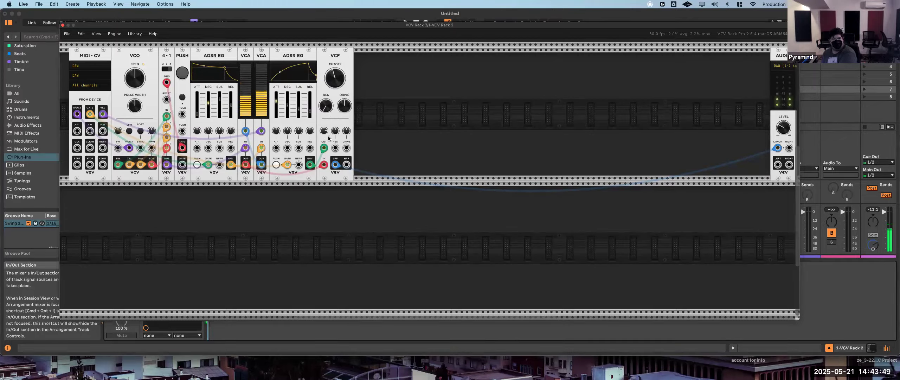
- Lower the VCF's cutoff frequency and lengthen the first ADSR's release while auditioning
mouse_move(338, 80)
drag(337, 80, 336, 99)
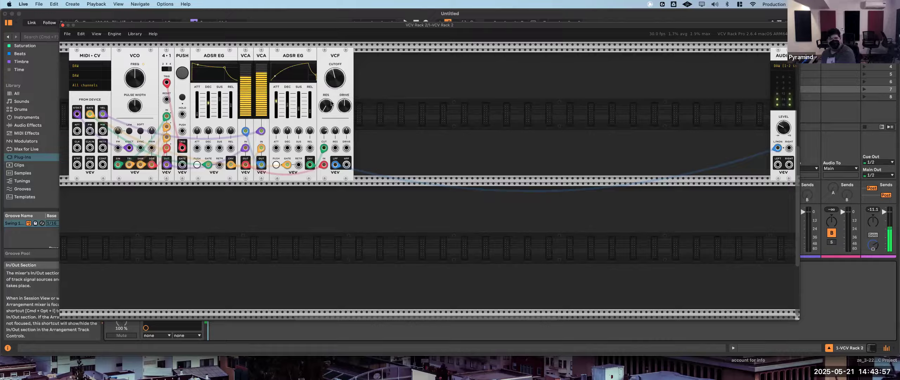
mouse_move(330, 103)
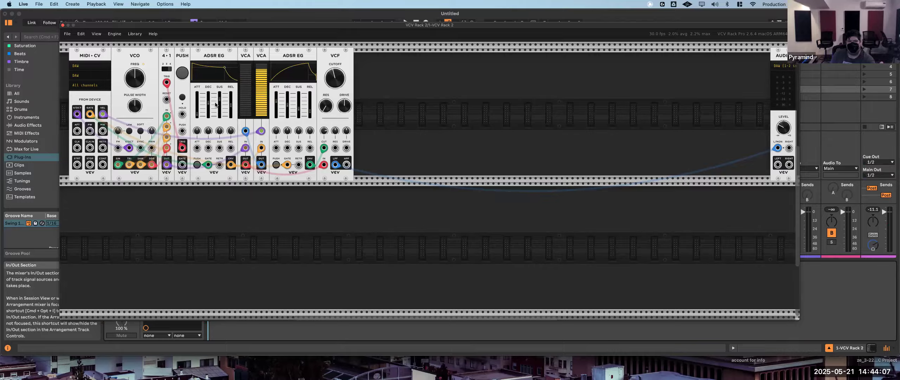
mouse_move(278, 103)
mouse_move(299, 112)
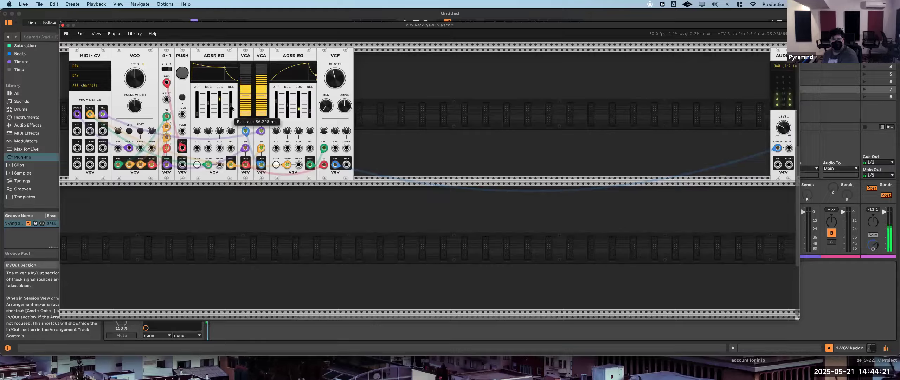
drag(231, 106, 231, 102)
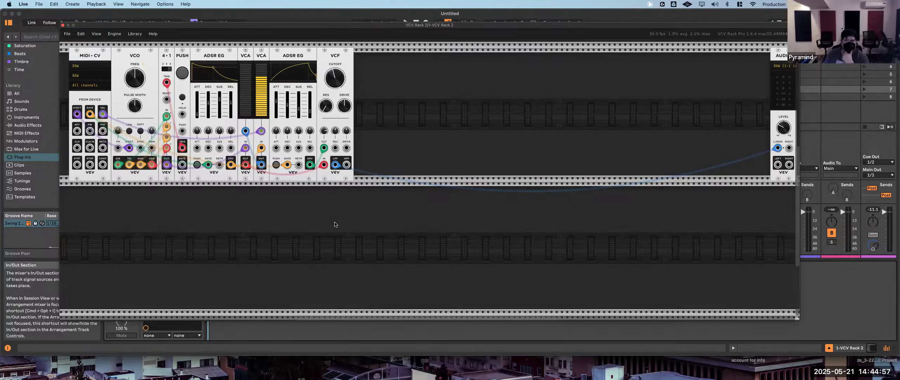
- Add an LFO module and place it in the second row directly beneath the VCO
right_click(301, 229)
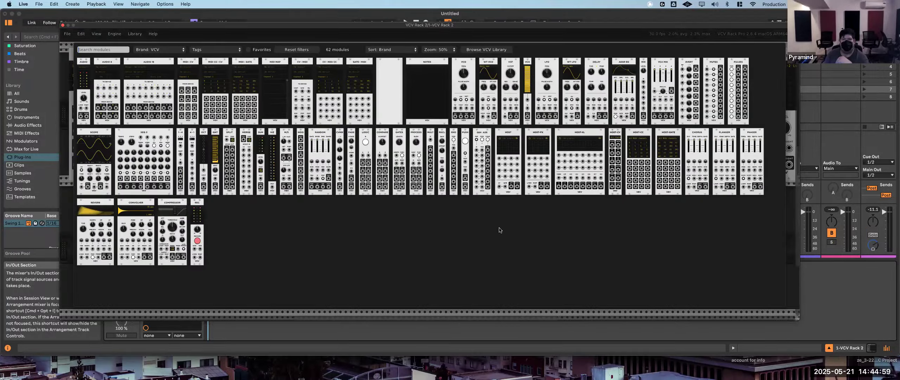
click(545, 62)
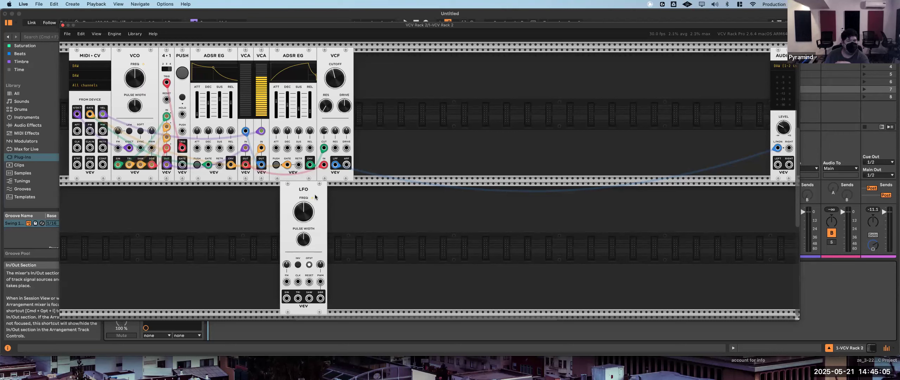
drag(315, 197, 390, 63)
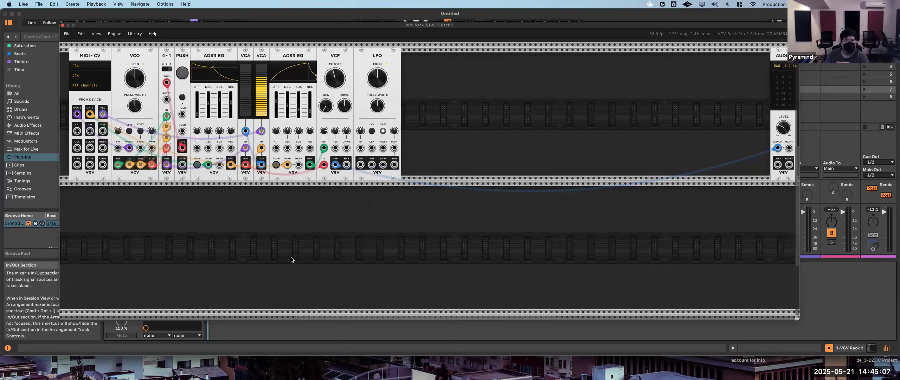
drag(291, 260, 138, 242)
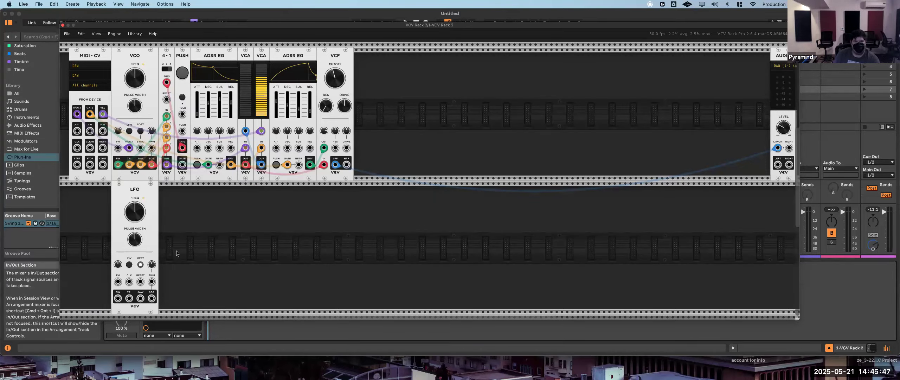
- Duplicate the 4-1 switch and Push modules and place the copies in the second row beside the LFO
right_click(164, 57)
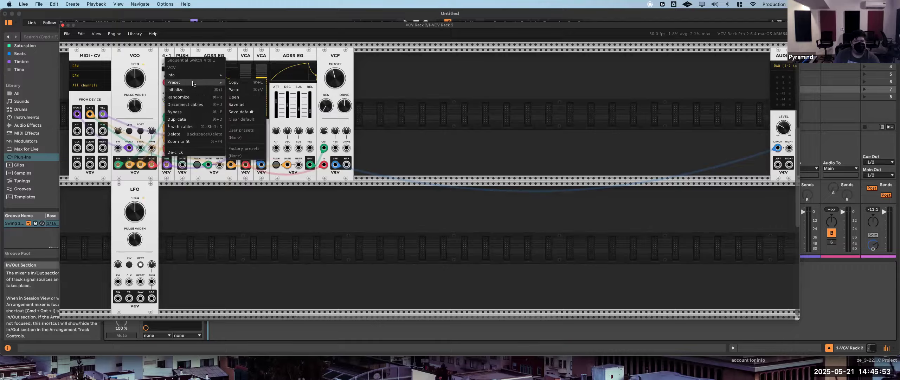
click(193, 120)
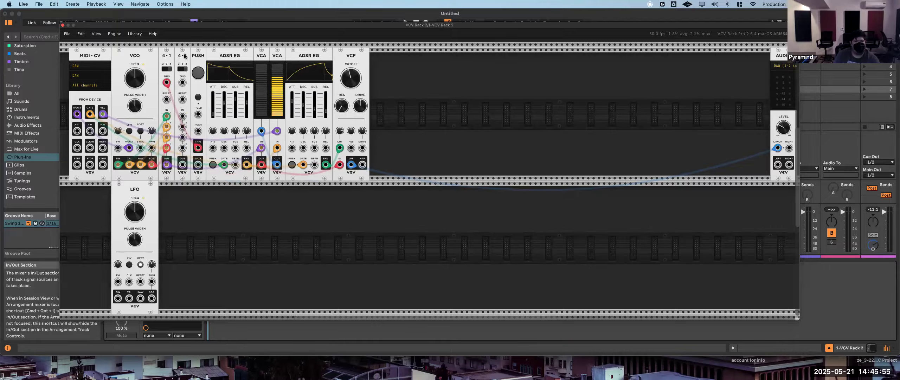
drag(185, 55, 169, 197)
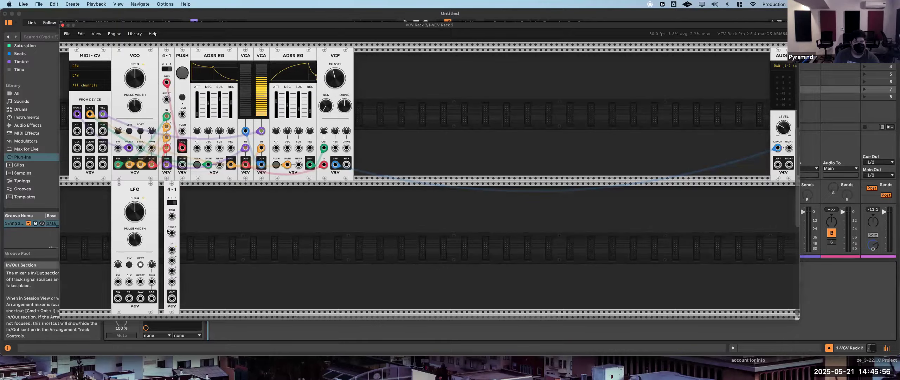
right_click(183, 88)
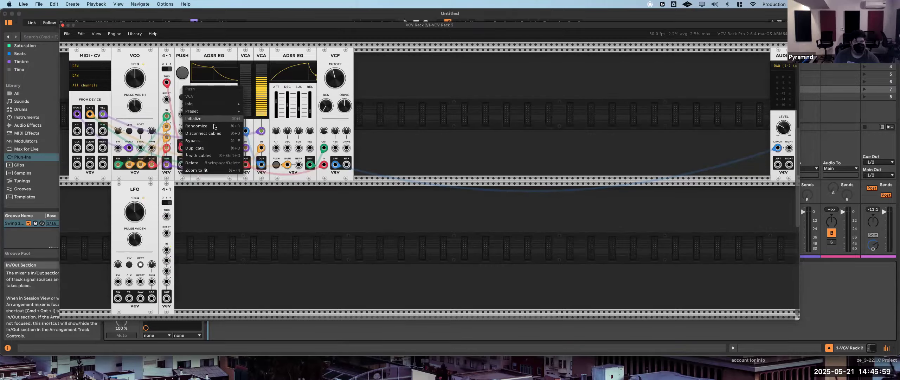
click(211, 148)
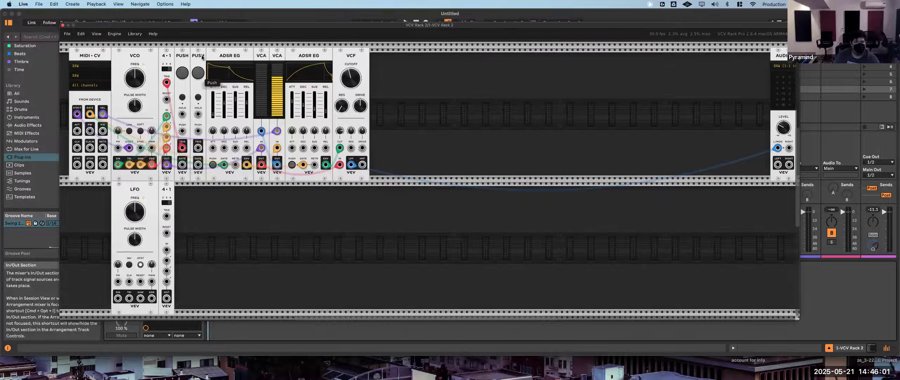
drag(203, 58, 187, 191)
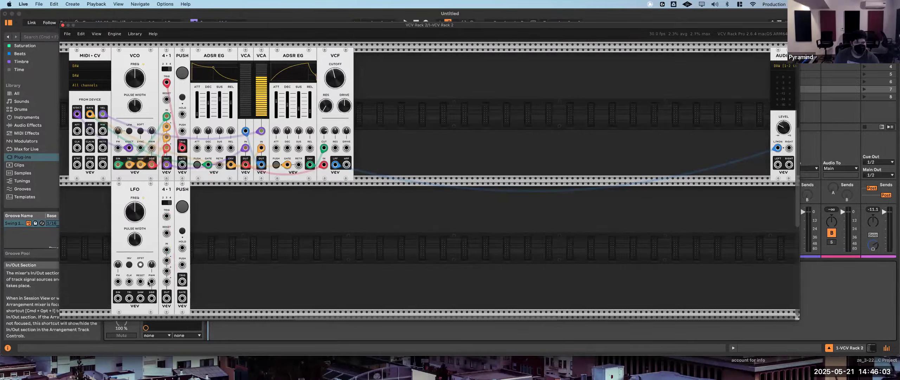
- Patch the LFO's sine, triangle, saw and square outputs into channel inputs 1 to 4 of the second 4-1 switch
drag(118, 299, 167, 250)
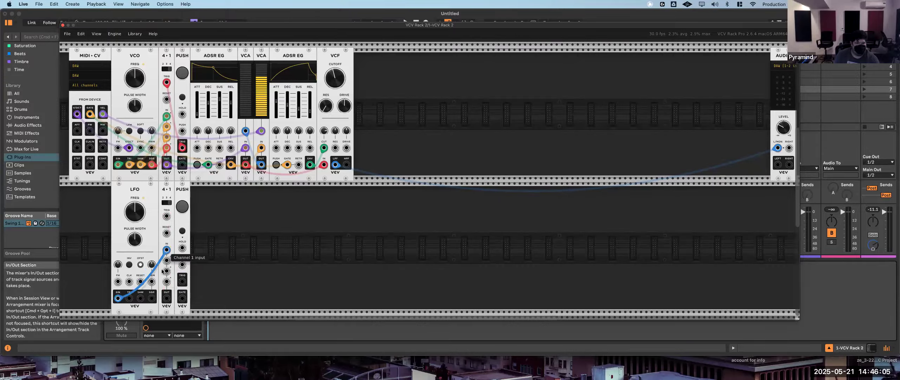
drag(131, 298, 166, 260)
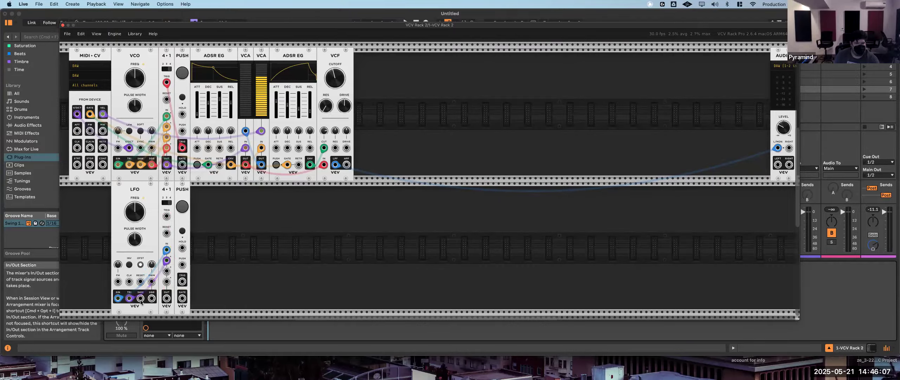
drag(141, 298, 166, 271)
drag(152, 299, 166, 281)
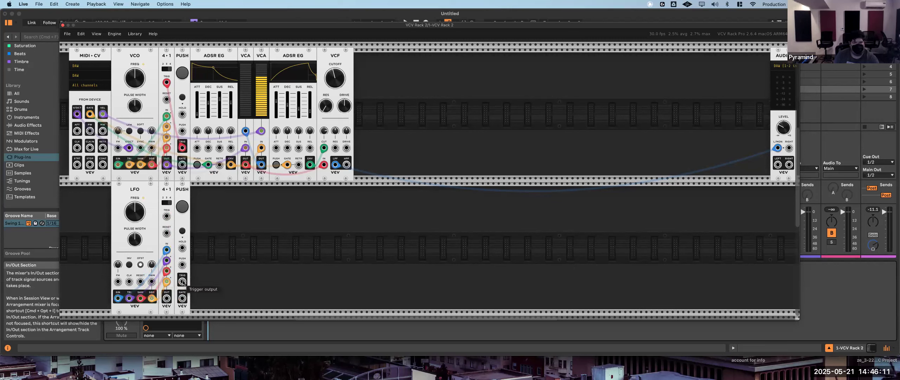
- Patch the second Push module's trigger output into the second switch's clock input and cycle through the switch's channels
drag(182, 281, 167, 217)
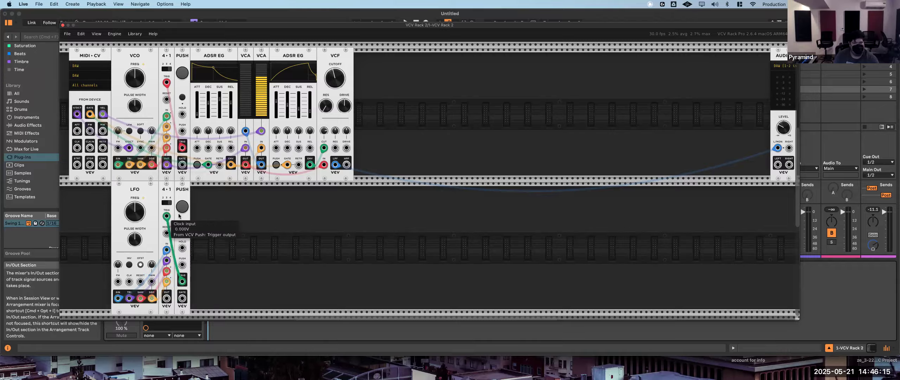
click(181, 207)
click(181, 208)
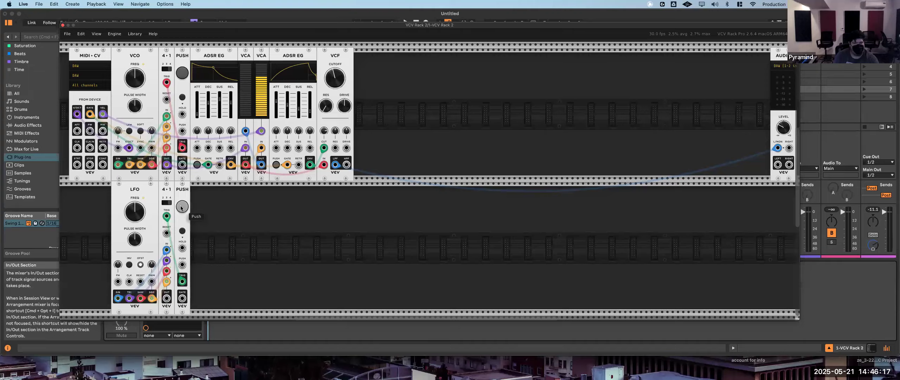
click(182, 208)
click(181, 208)
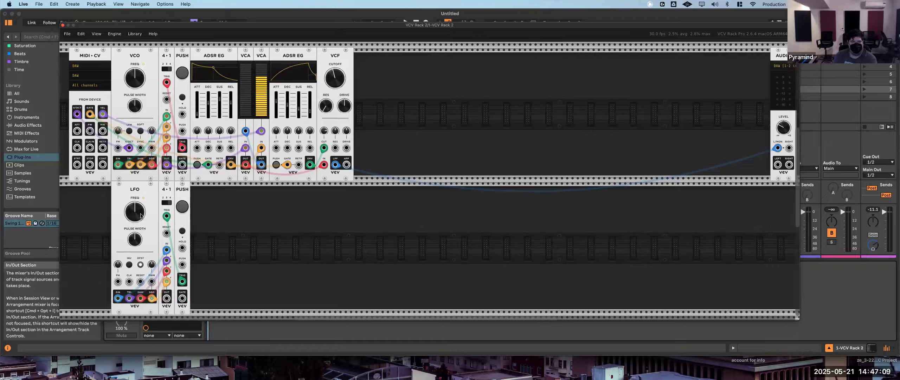
- Vary the LFO's frequency, including 1024 Hz, and patch the second switch's main output into the VCO's frequency modulation input
drag(135, 211, 135, 204)
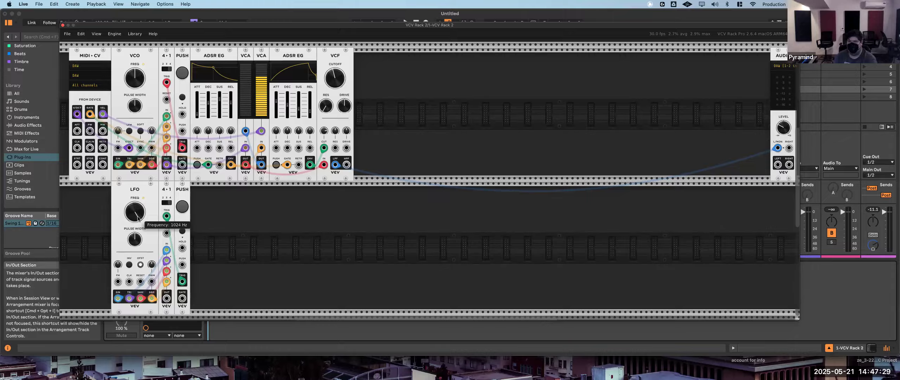
drag(139, 218, 137, 214)
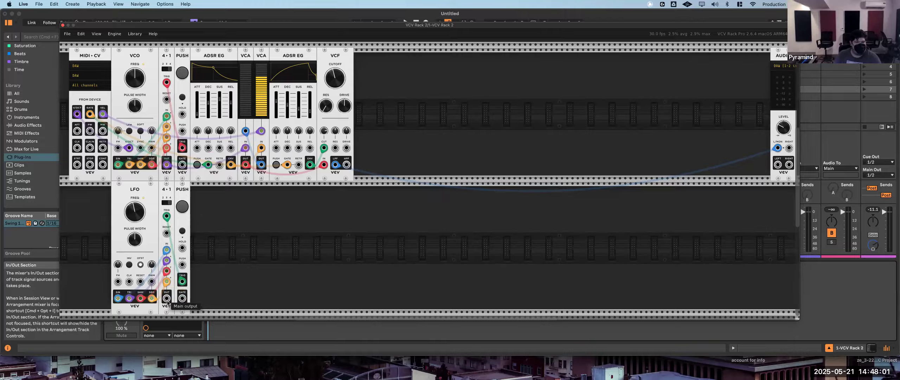
drag(167, 298, 119, 148)
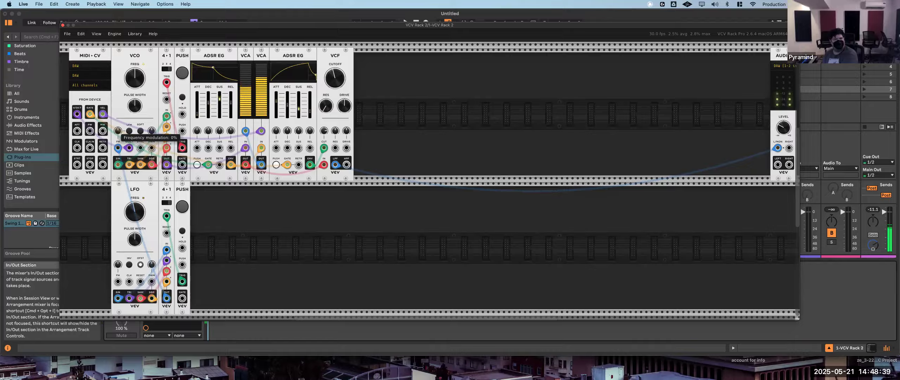
- Set the VCO's frequency modulation amount to 2.4% and raise the LFO's frequency while auditioning
drag(118, 131, 118, 129)
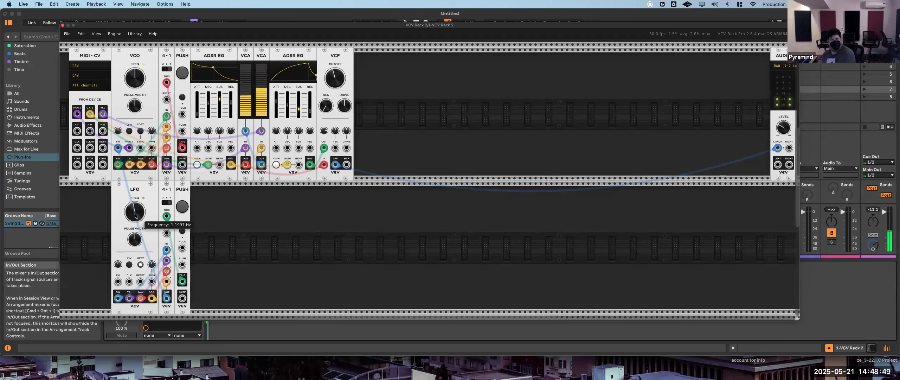
drag(133, 213, 133, 206)
drag(132, 206, 132, 205)
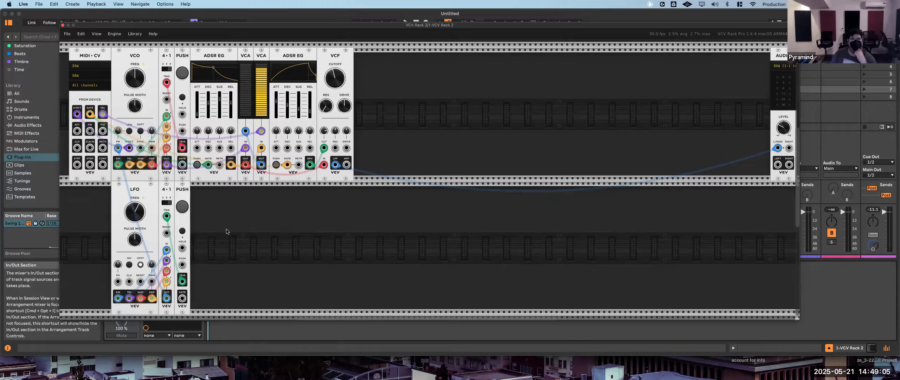
- Raise the VCO's frequency modulation amount further, and disconnect the second switch's cable from its frequency modulation input
drag(167, 298, 118, 148)
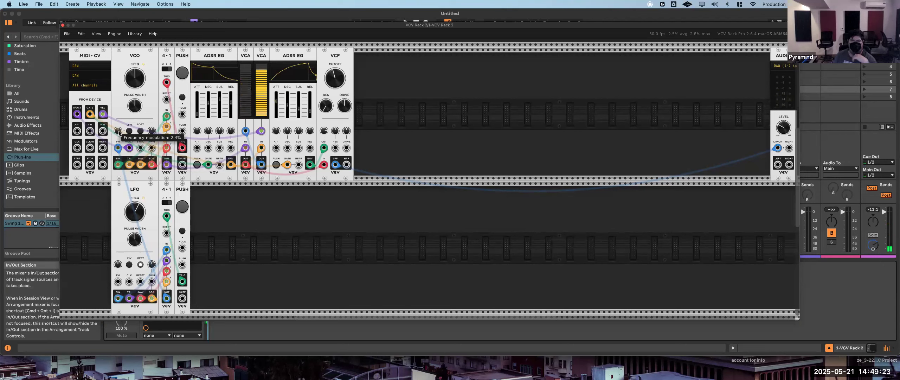
drag(118, 131, 117, 122)
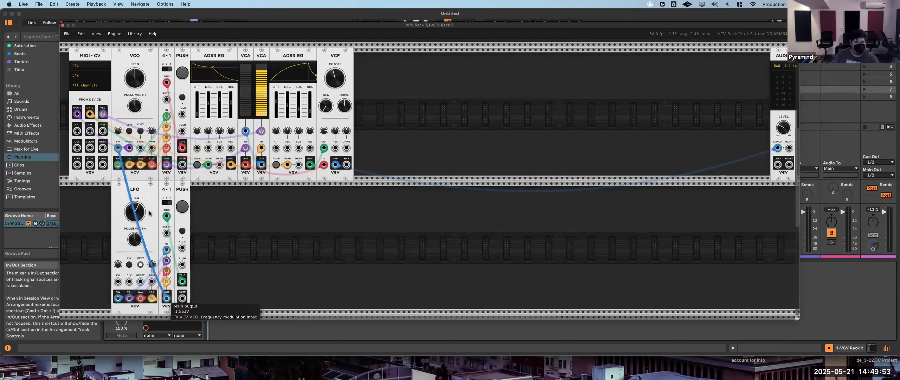
drag(118, 148, 218, 243)
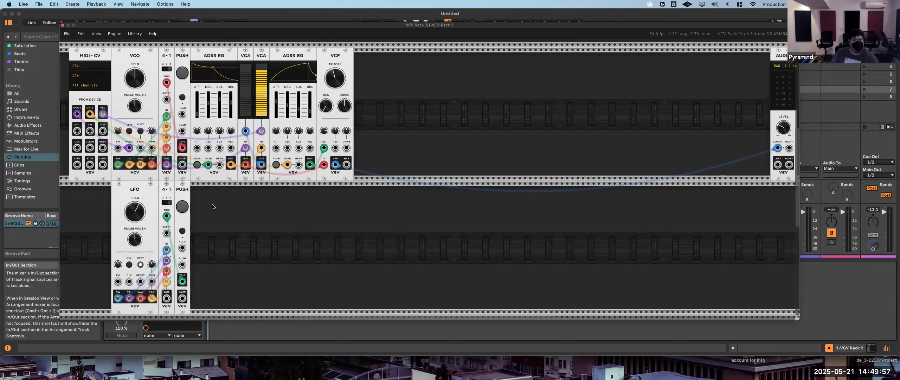
- Add a VCA beside the second Push module and patch the second 4-1 switch's main output into its channel input
right_click(298, 221)
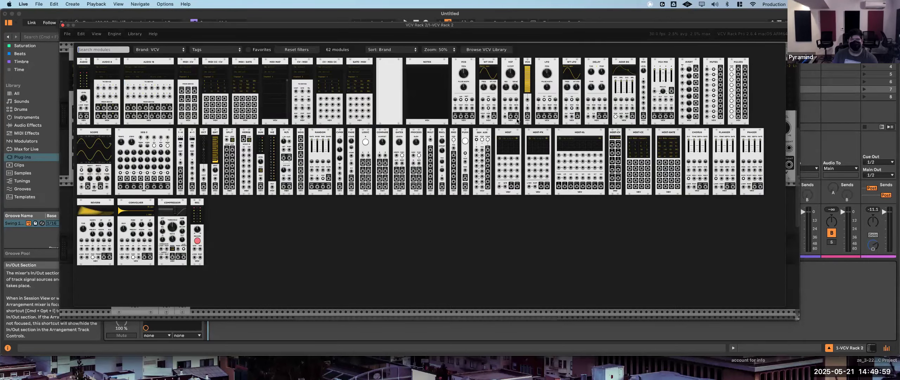
click(527, 90)
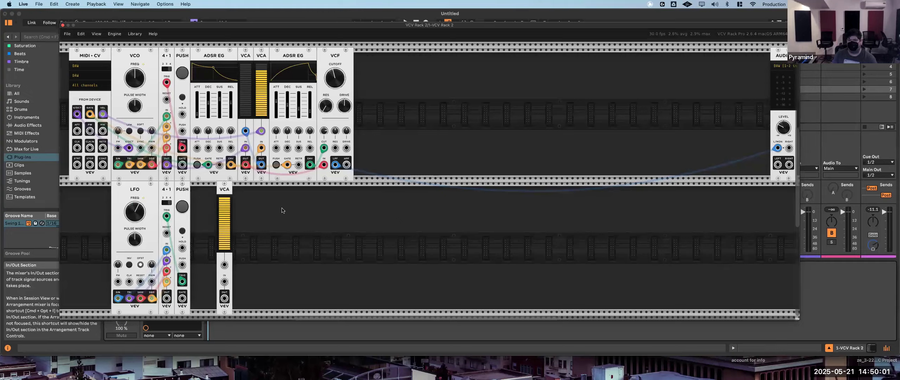
drag(214, 193, 191, 195)
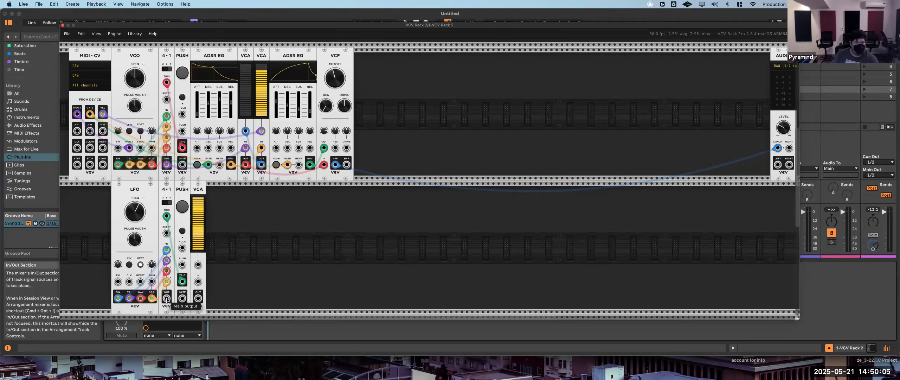
drag(167, 298, 196, 281)
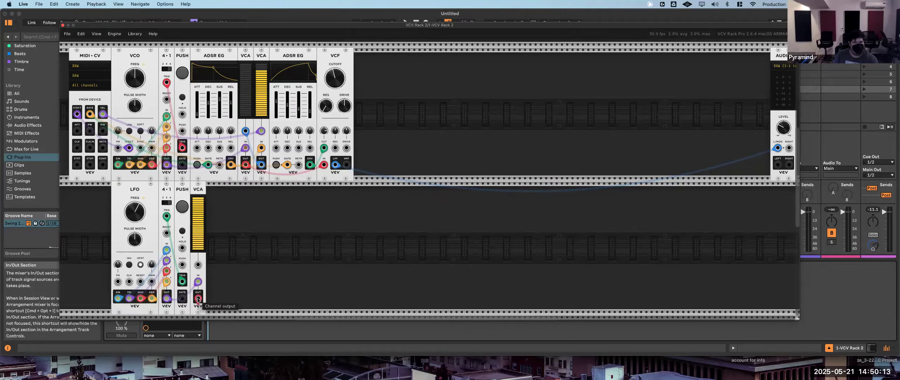
- Patch the second-row VCA's channel output into the VCO's frequency modulation input and raise the VCO's frequency modulation amount
drag(198, 298, 119, 148)
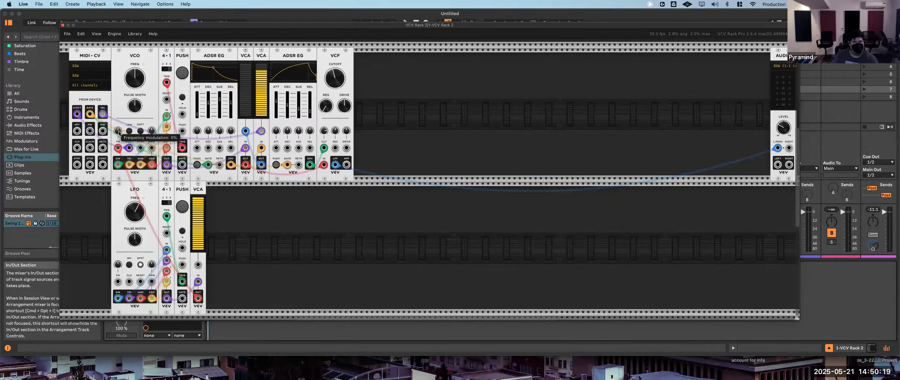
drag(118, 131, 118, 125)
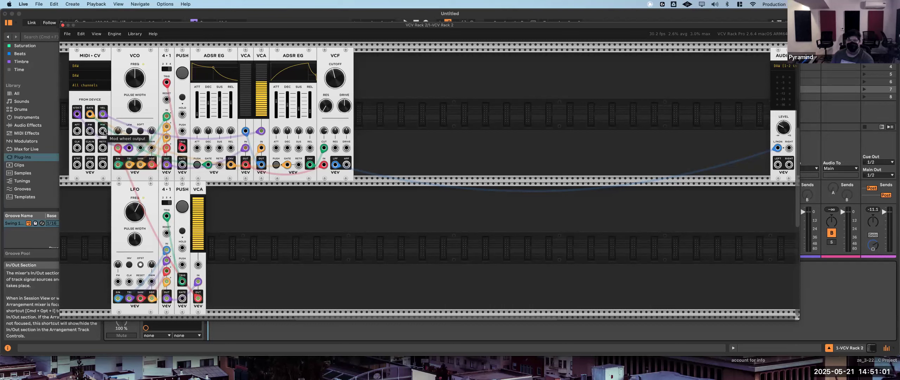
- Patch the MIDI-CV mod wheel output into the second-row VCA's CV input, and the aftertouch output into the LFO's frequency modulation input
drag(103, 132, 199, 266)
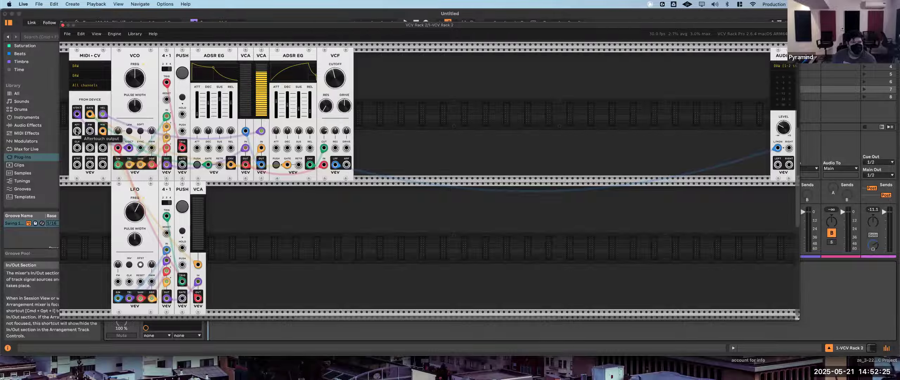
drag(77, 132, 118, 283)
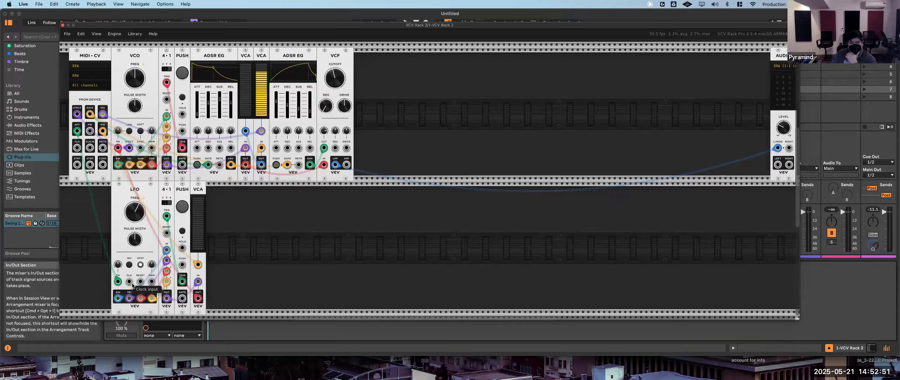
- Try the aftertouch cable in the LFO's clock input, and return it to the LFO's frequency modulation input
drag(117, 281, 129, 282)
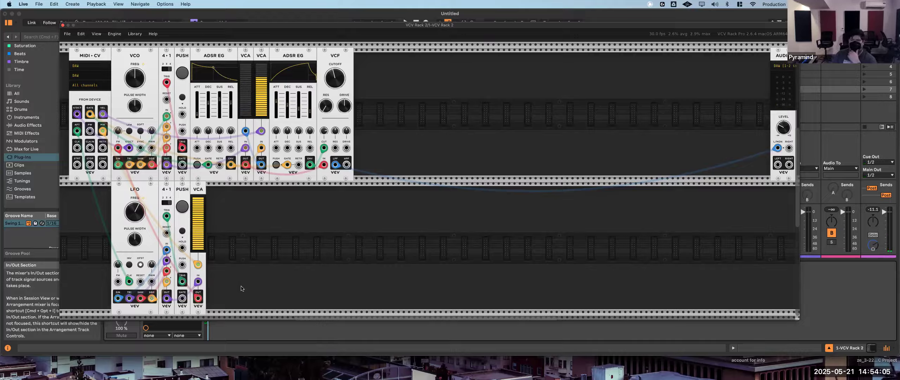
drag(77, 131, 129, 281)
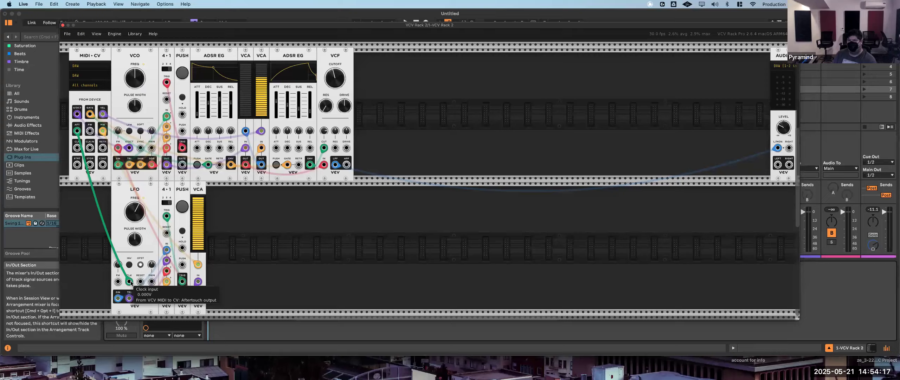
mouse_move(131, 282)
mouse_down()
mouse_move(129, 274)
mouse_move(118, 279)
mouse_up()
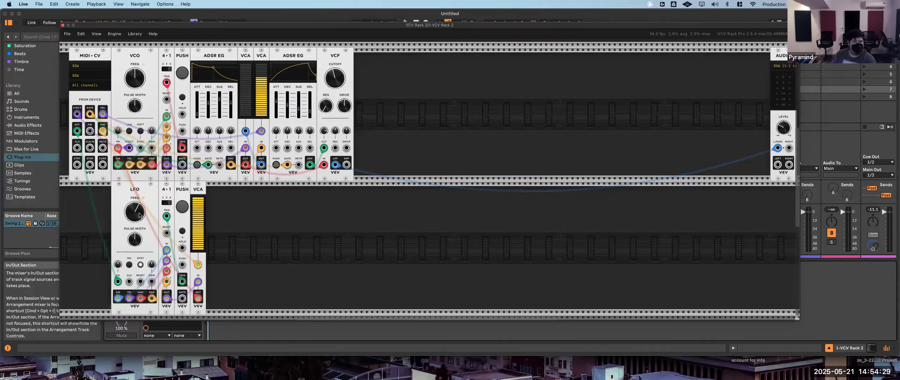
- Lower the LFO's frequency and set its frequency modulation amount to 33.333%
drag(139, 215, 139, 222)
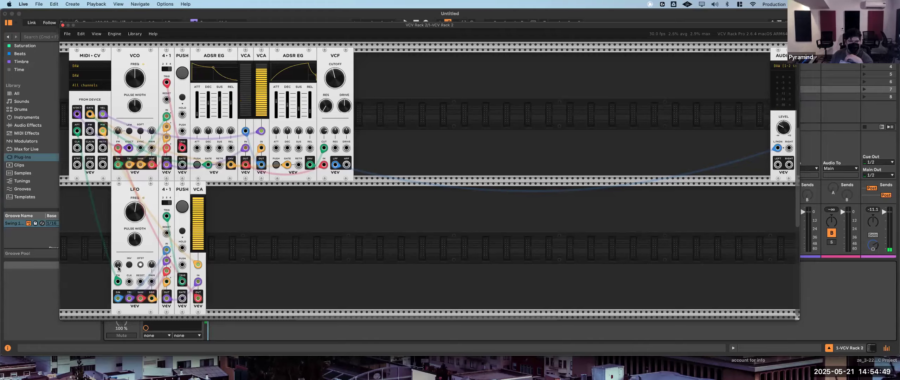
drag(118, 266, 118, 260)
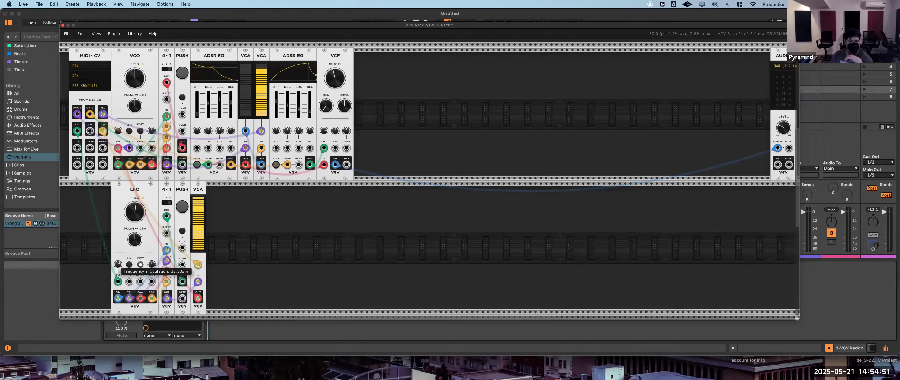